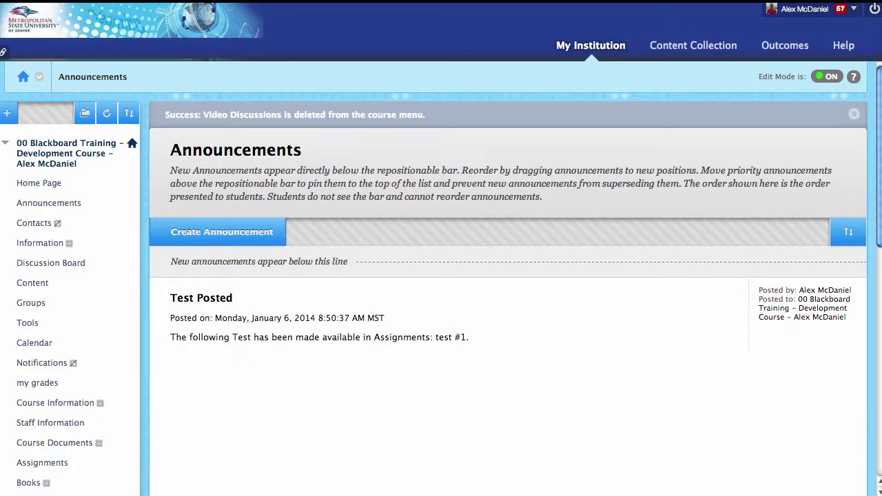
- Go to the course Content area and open the demo folder
scroll(150, 317, down, 1)
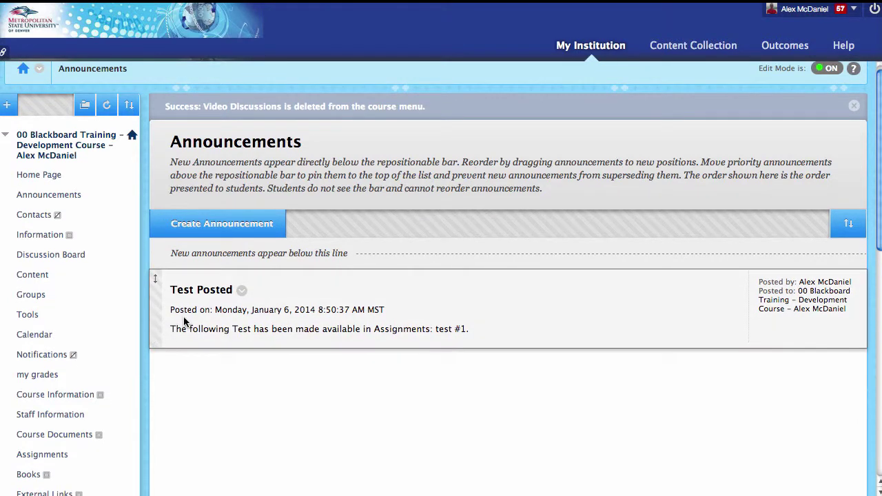
scroll(158, 321, up, 1)
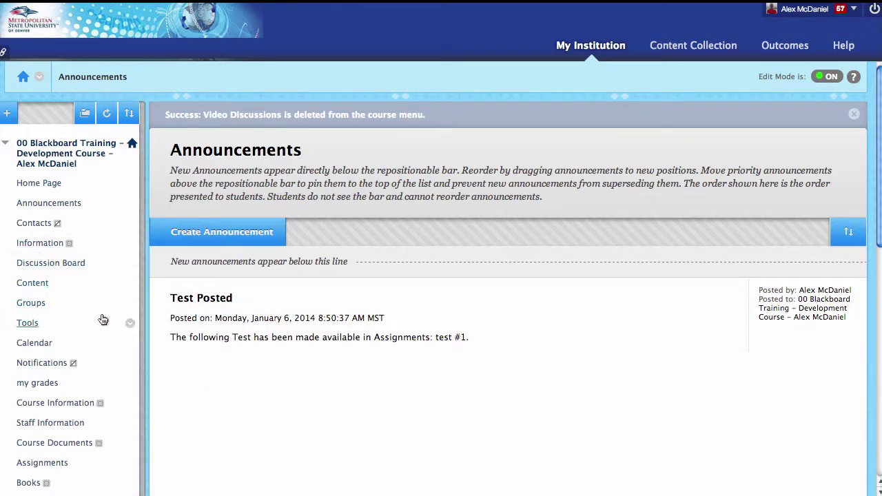
click(59, 286)
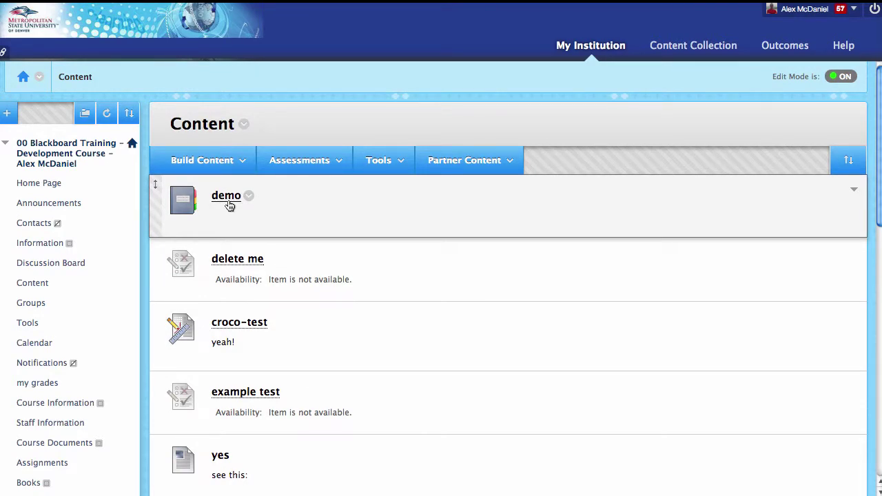
click(228, 200)
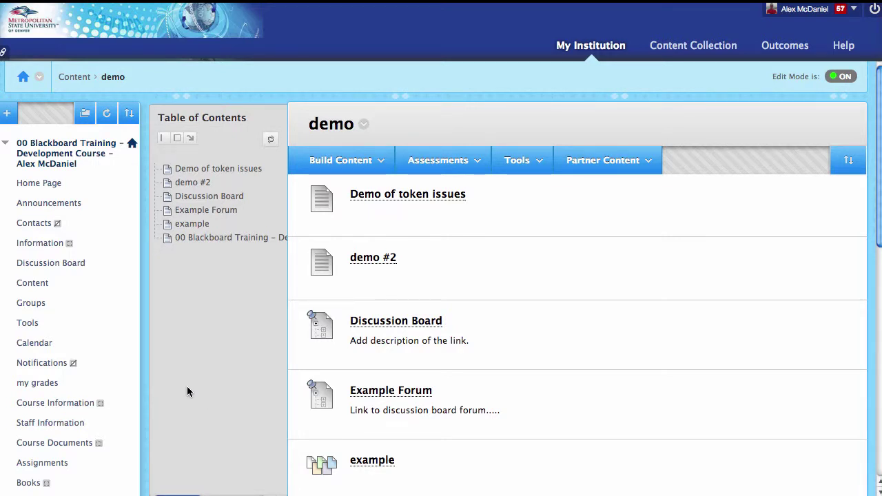
- Create a 'Video Discussions' content area available to users, move it below Announcements, and open it
click(10, 114)
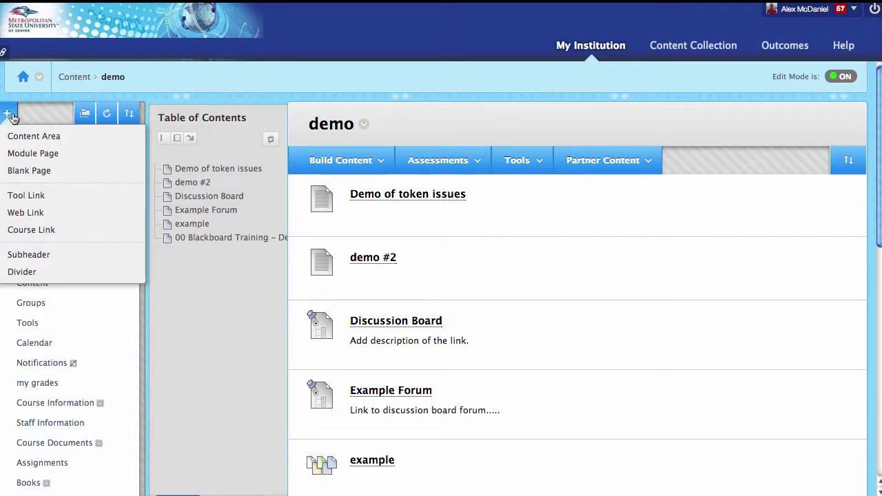
click(12, 117)
click(10, 114)
click(36, 138)
text(Video Discu)
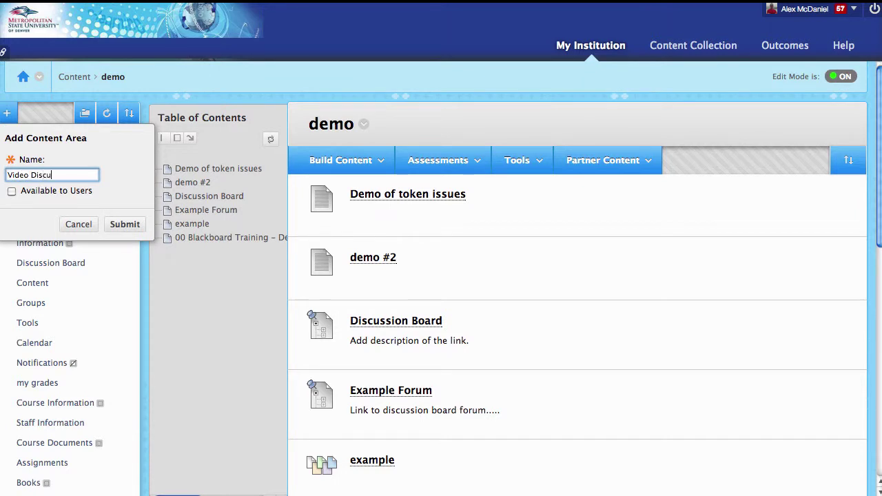
text(ssions)
click(11, 192)
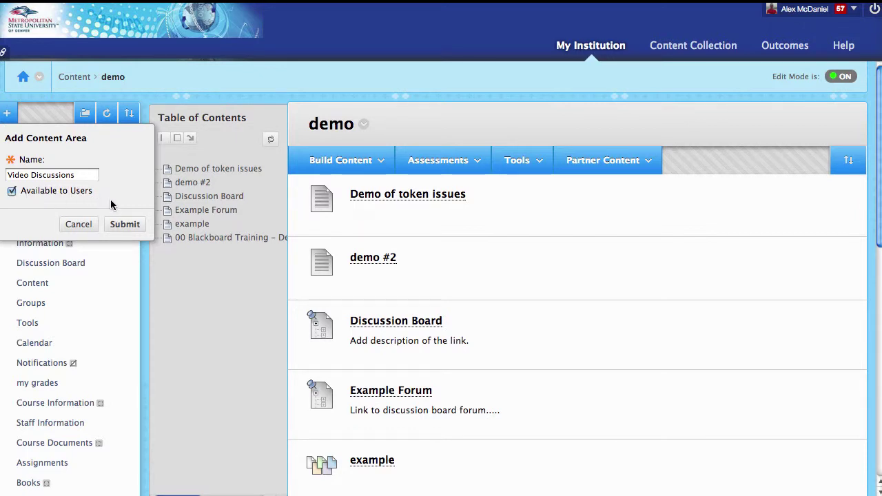
click(127, 224)
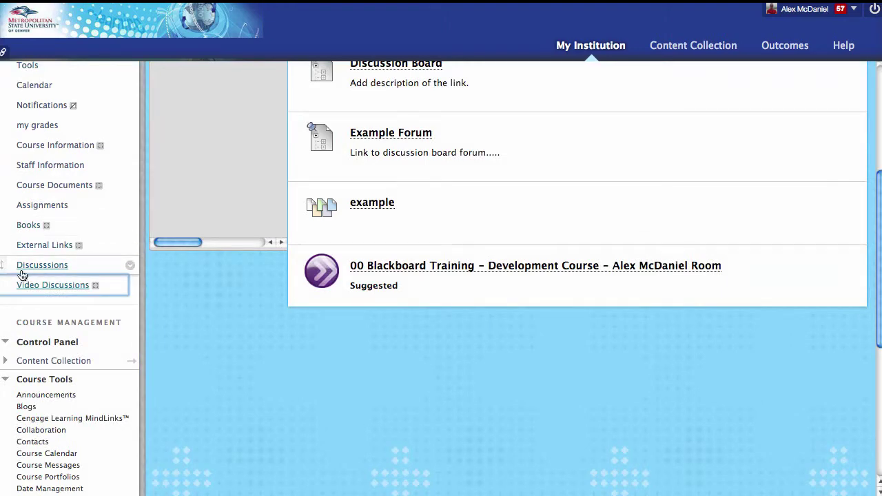
drag(8, 285, 12, 186)
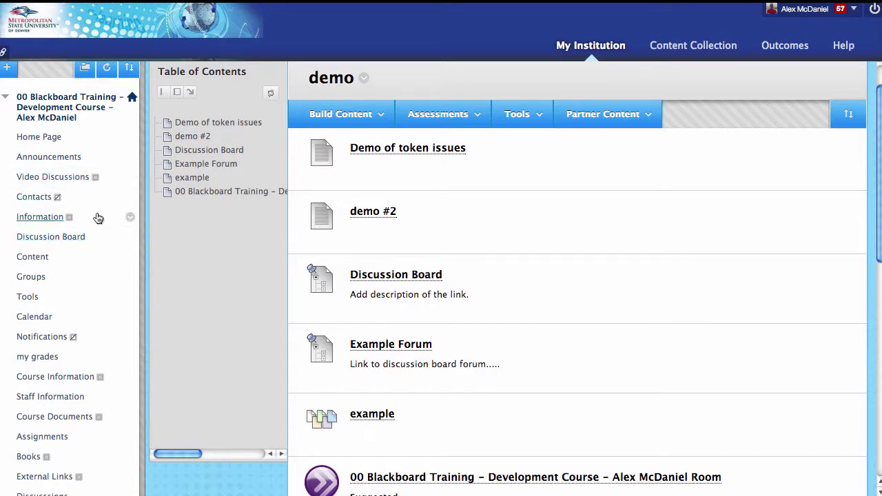
click(65, 177)
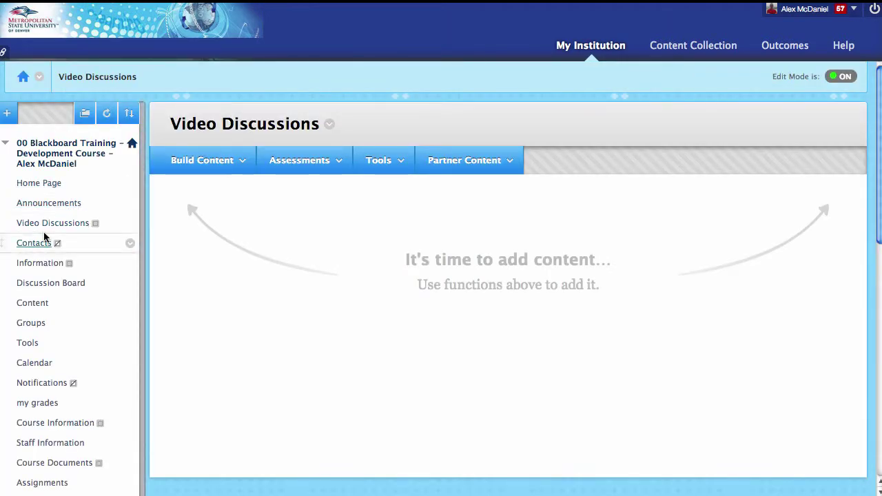
- Add Blackboard Collaborate from the Tools menu inside Video Discussions
click(403, 171)
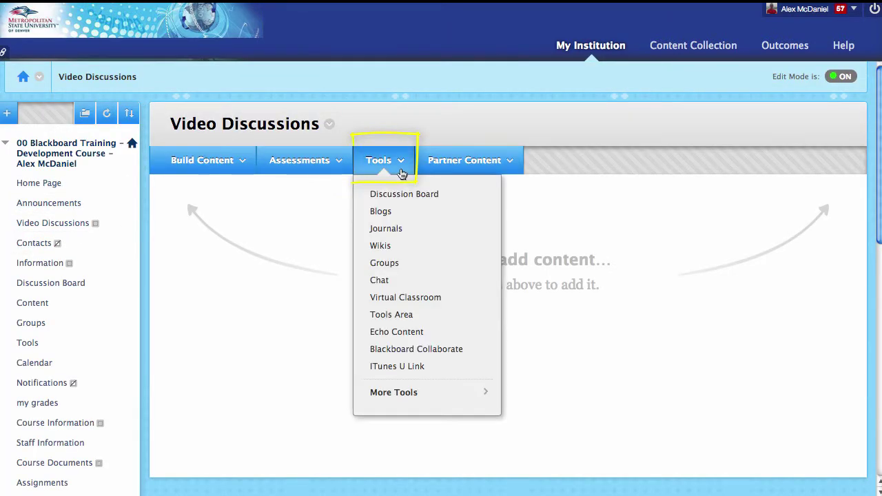
click(461, 351)
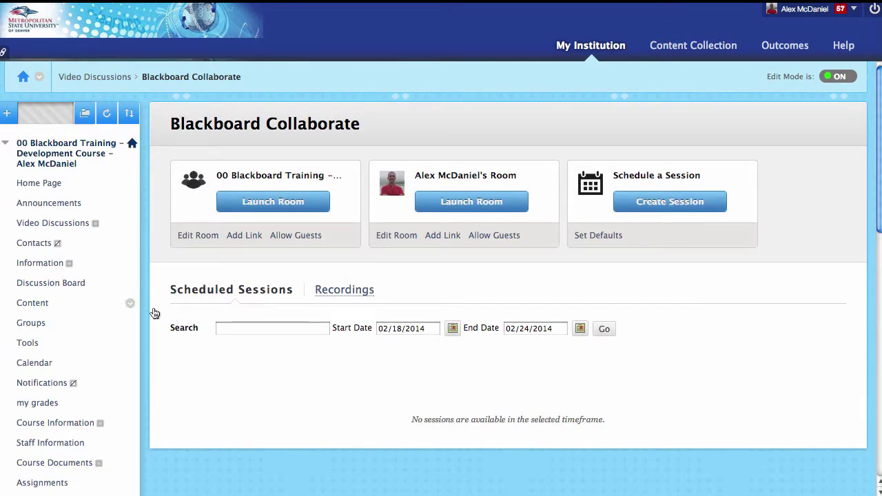
scroll(117, 291, down, 8)
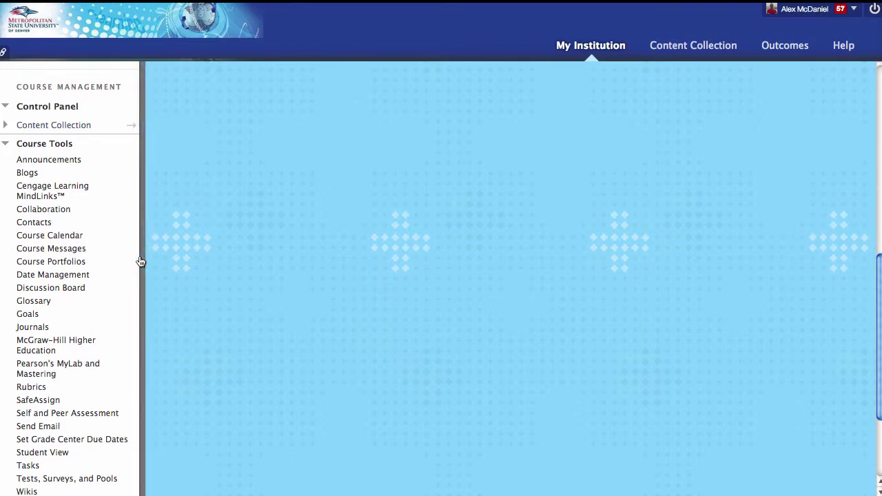
scroll(135, 256, up, 5)
- Collapse Course Tools in the course menu and bring up the course room's Edit Room form
click(7, 447)
scroll(93, 275, up, 2)
scroll(53, 157, up, 2)
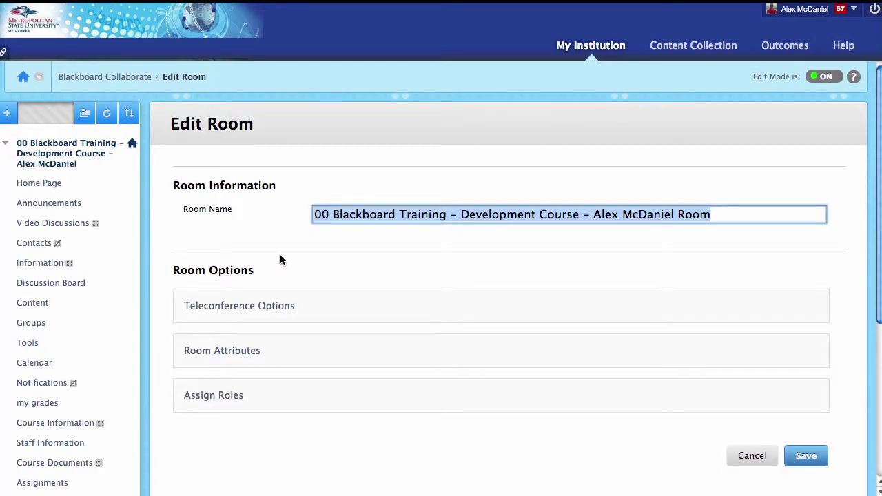
scroll(280, 259, down, 2)
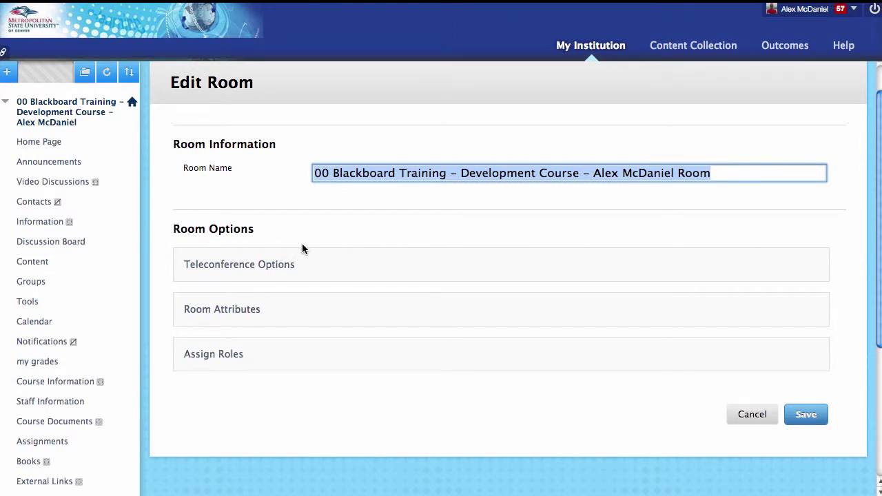
- Expand and collapse the Teleconference Options and Room Attributes sections to review them
click(250, 271)
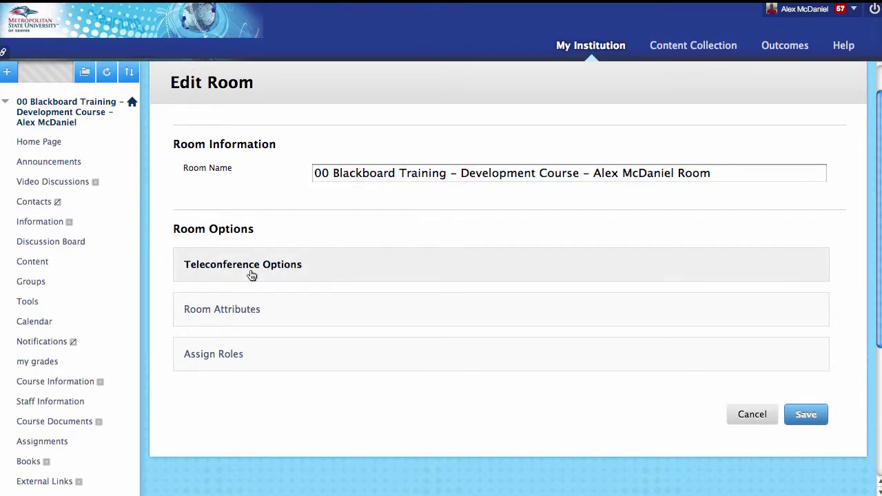
click(317, 267)
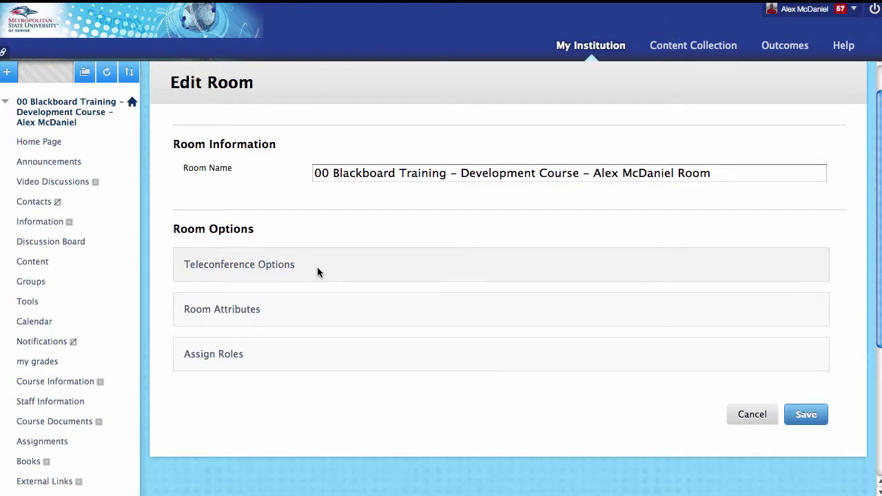
click(257, 324)
scroll(267, 314, down, 2)
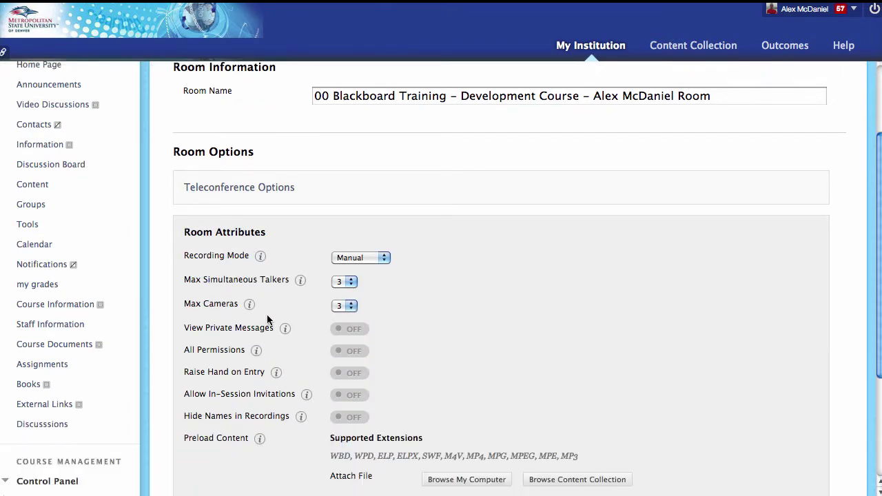
scroll(238, 276, down, 4)
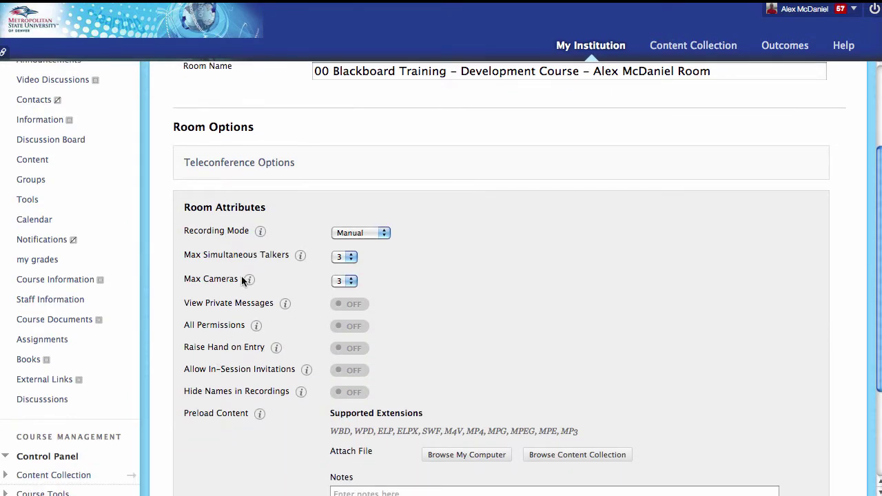
scroll(252, 265, up, 1)
scroll(238, 235, up, 3)
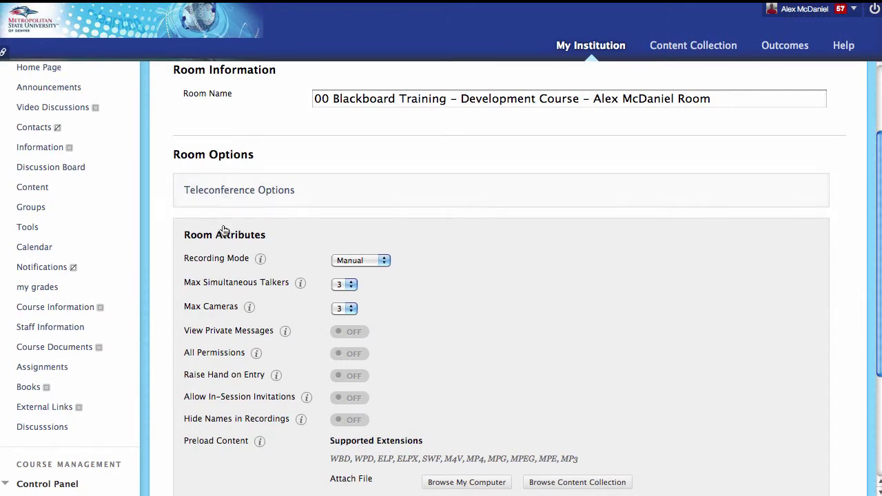
click(227, 234)
- Check the Assign Roles options, then cancel the room edit without saving
scroll(234, 258, down, 1)
click(246, 241)
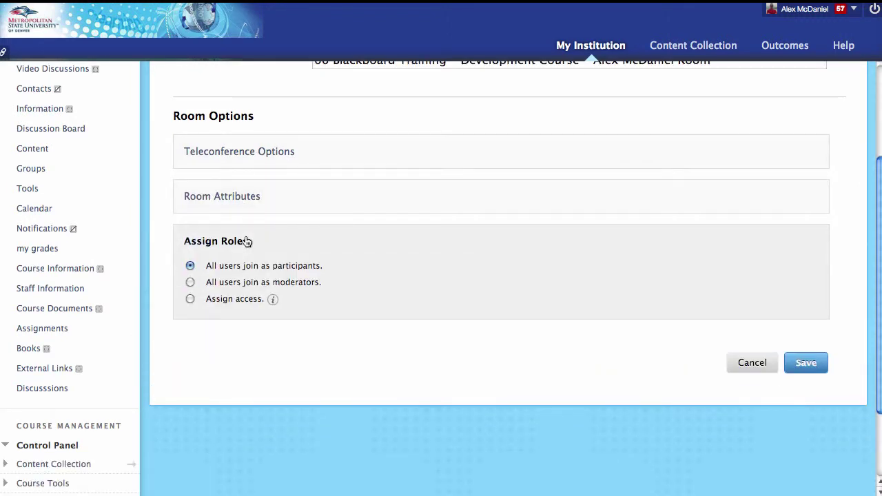
click(246, 241)
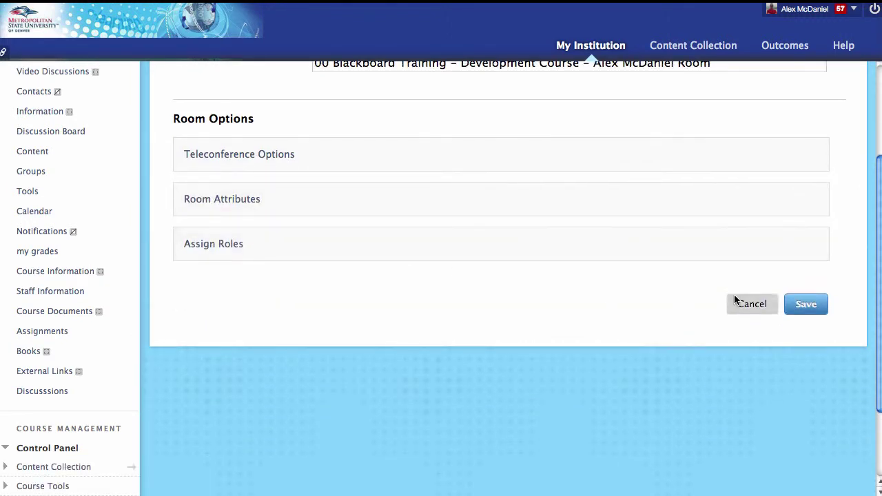
click(751, 306)
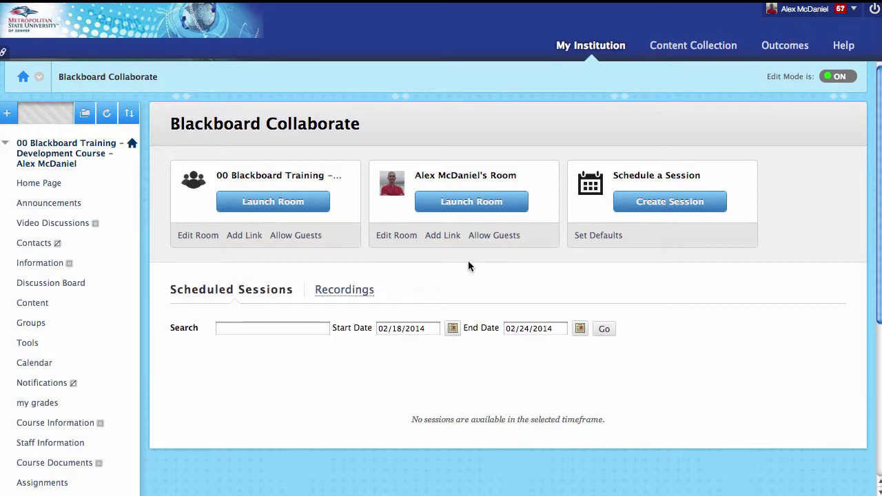
- Create a new session, replacing the name 'Example Video Discussion 1' with 'Virtual Office Hours'
click(663, 203)
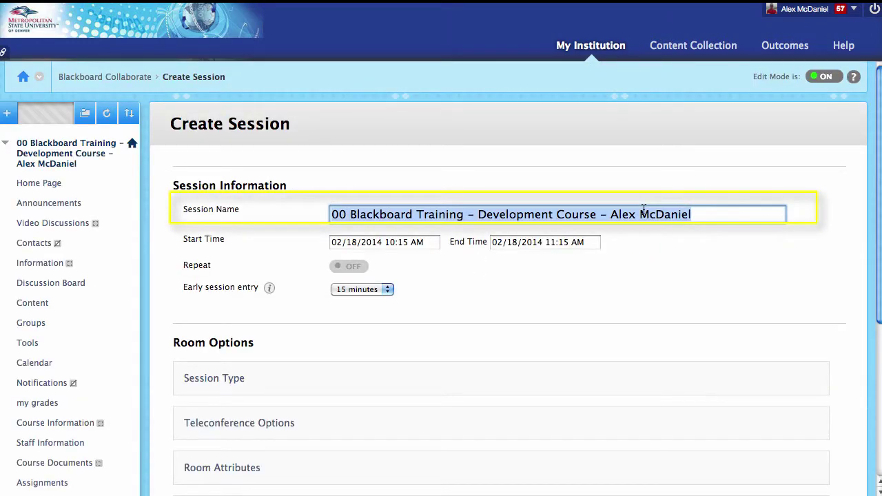
text(Example Vid)
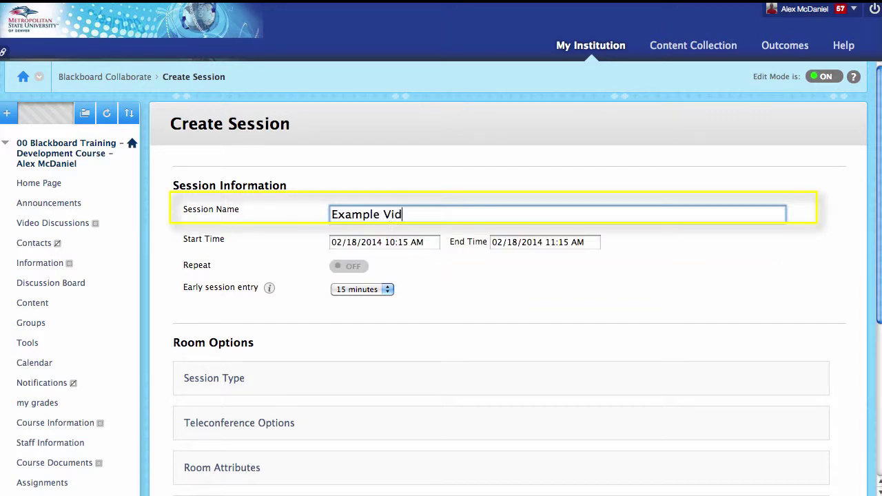
text(eo Discussion 1)
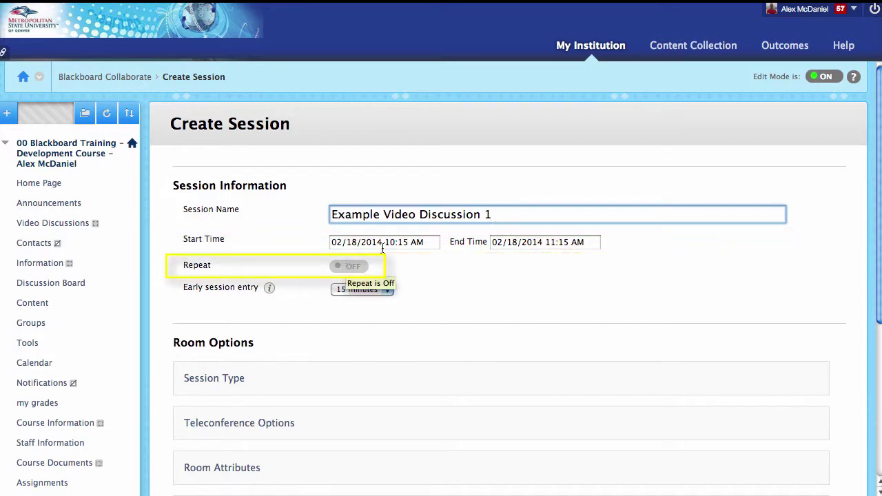
drag(455, 220, 388, 194)
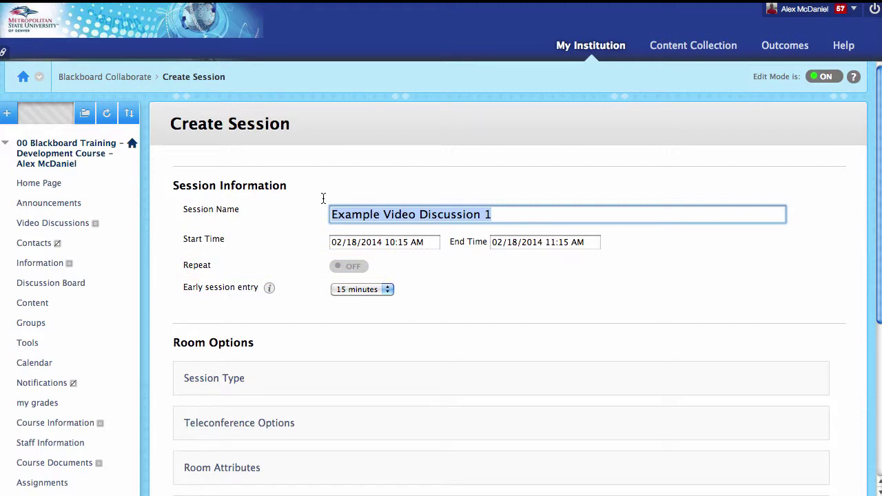
text(Virtua)
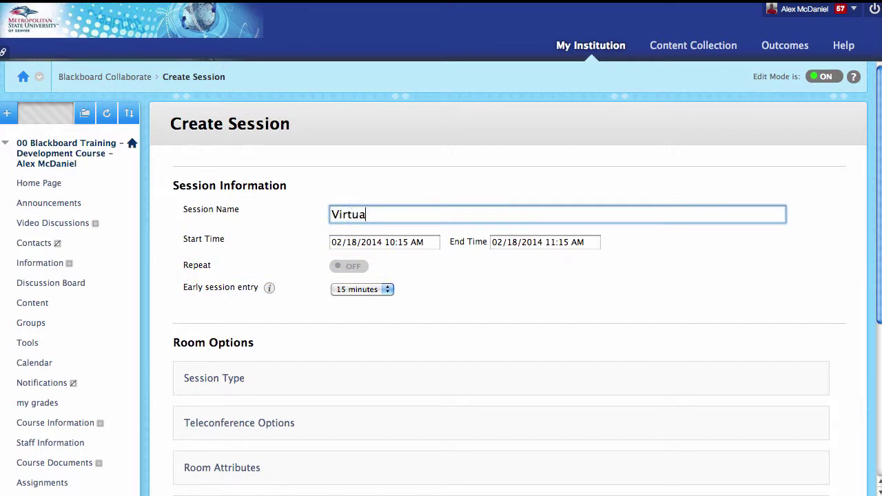
text(l Office Hours)
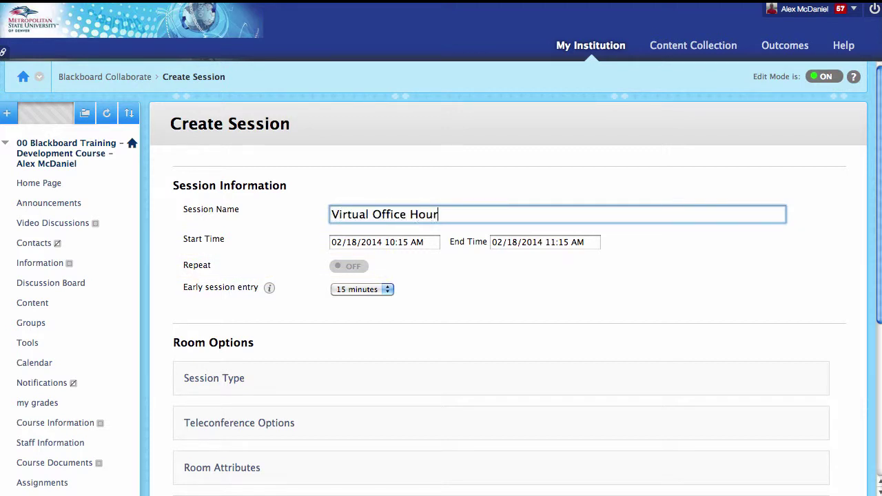
- Keep the start date at 02/18/2014 and change the start time to 10:00 AM
click(365, 245)
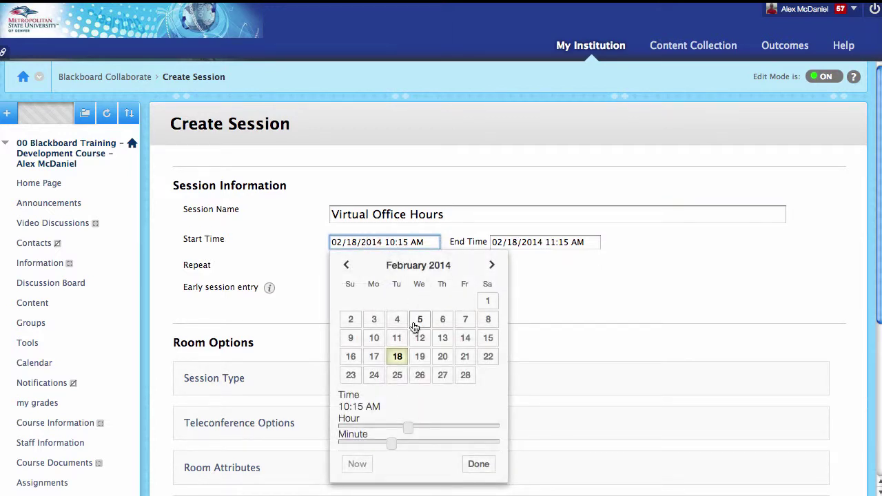
click(422, 355)
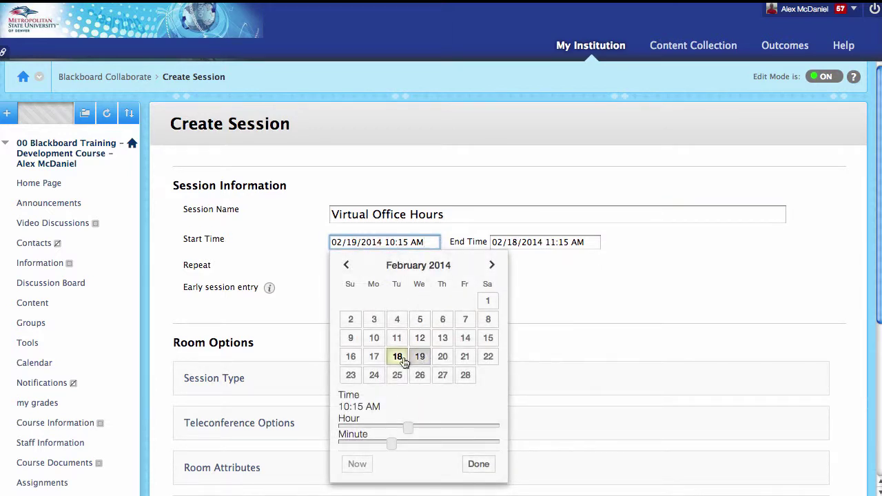
click(399, 357)
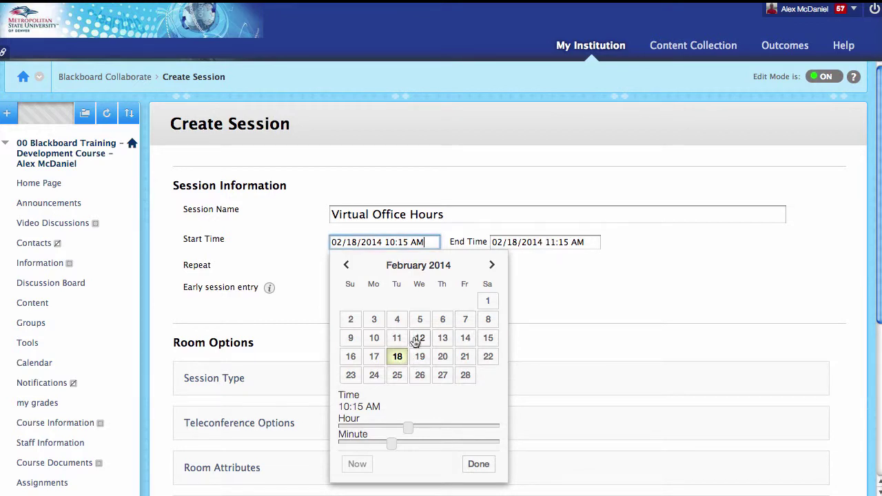
click(537, 275)
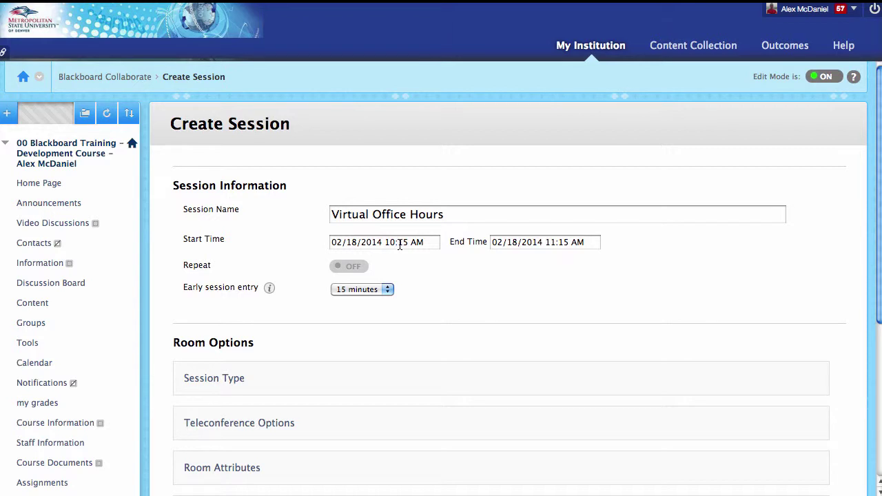
click(412, 242)
key(BackSpace)
key(BackSpace)
text(00)
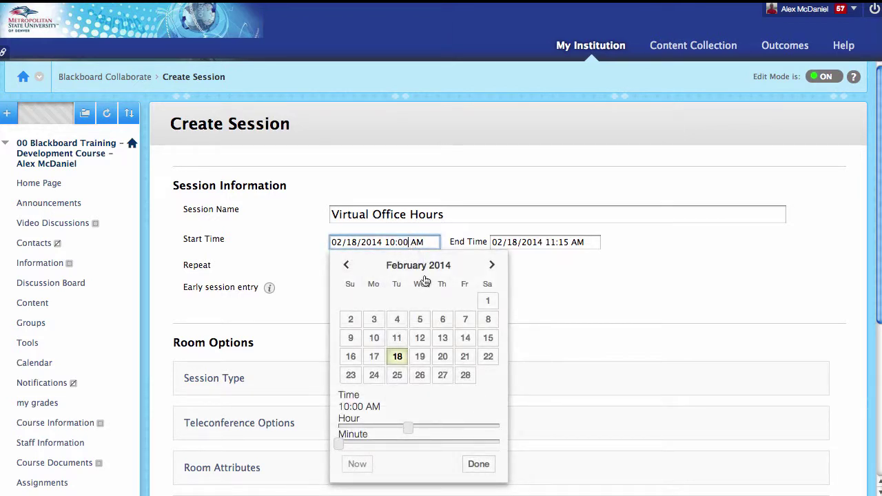
click(565, 242)
- Change the session end time to 11:00 AM
click(569, 242)
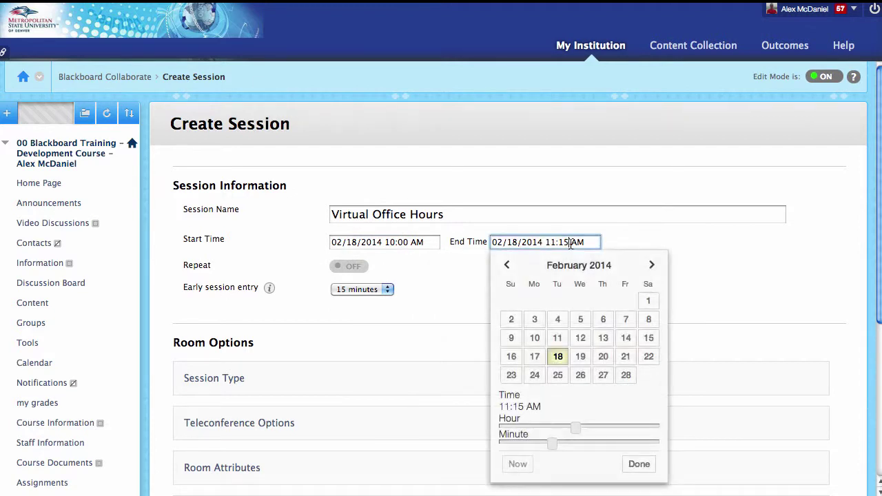
key(BackSpace)
key(BackSpace)
text(00)
click(665, 248)
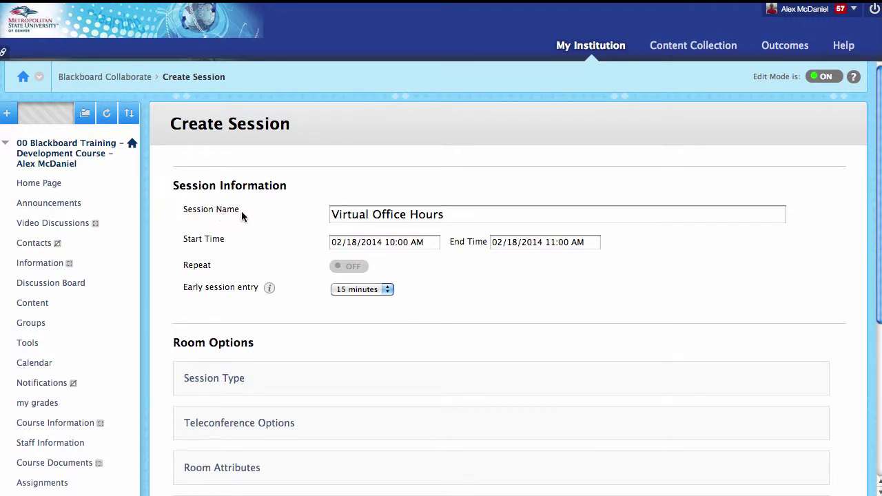
- Turn Repeat on, weekly every 1 week, and raise the occurrences to 15
click(346, 269)
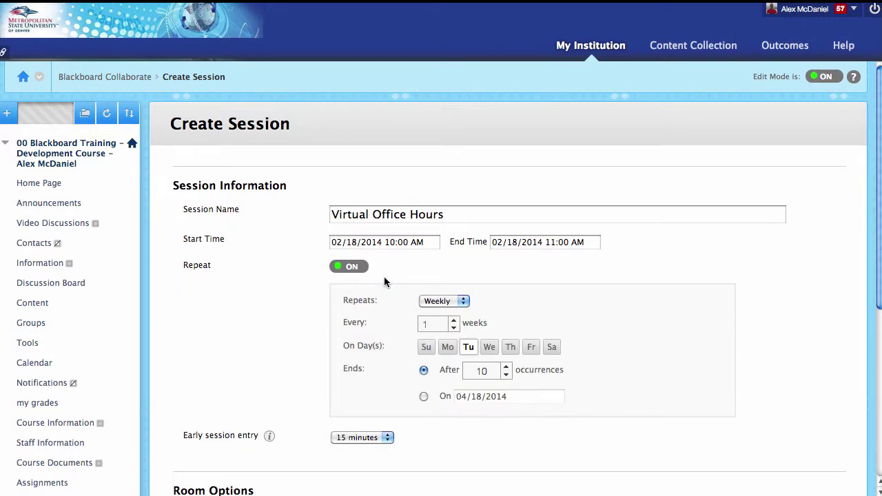
click(463, 301)
click(504, 289)
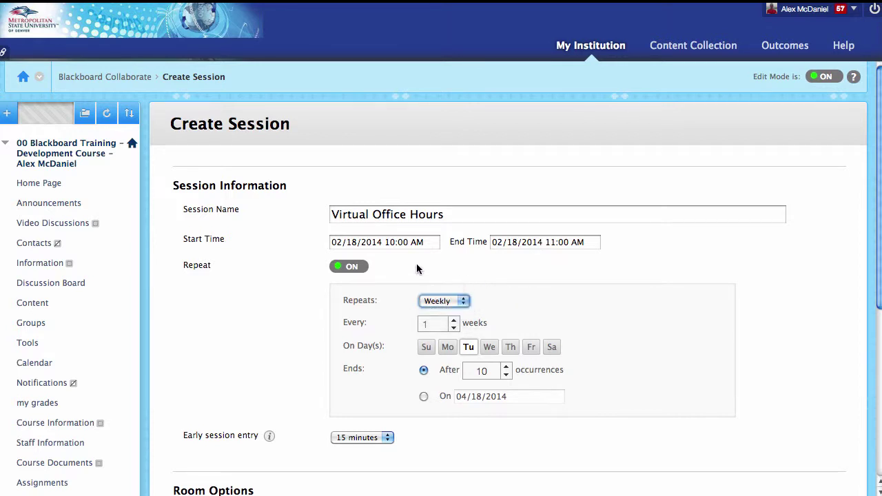
click(456, 322)
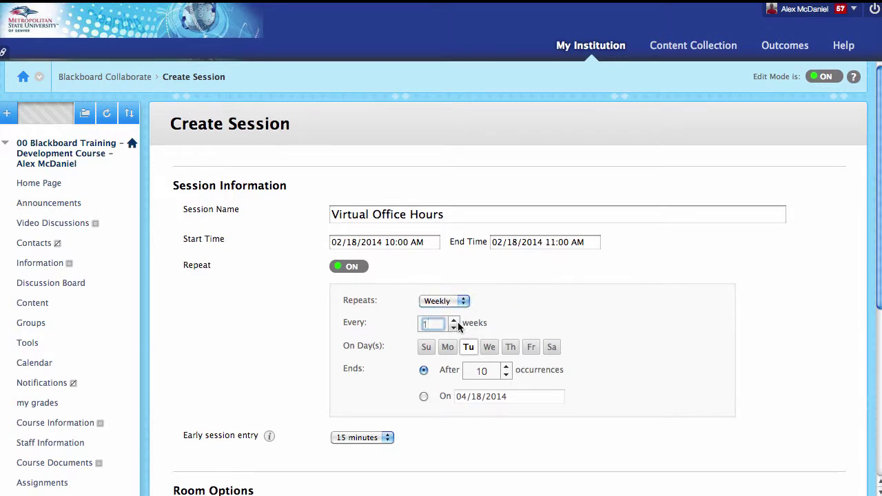
click(505, 367)
click(505, 366)
click(505, 368)
click(505, 368)
click(505, 368)
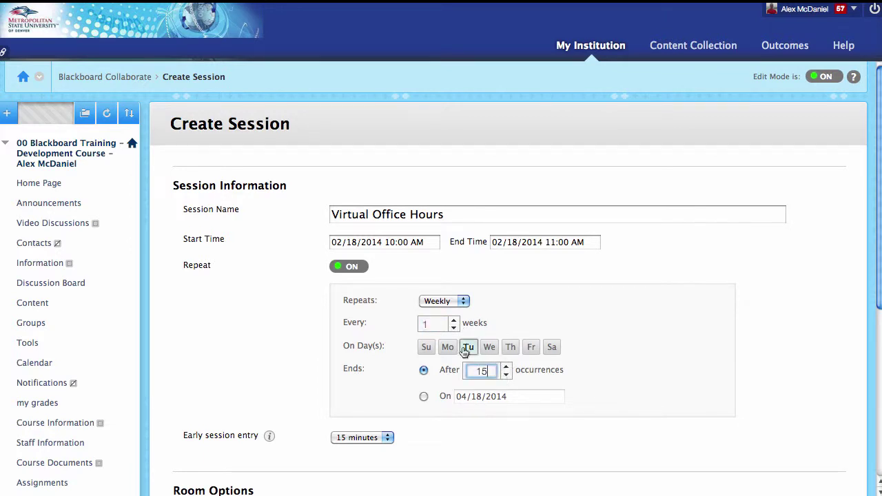
click(455, 321)
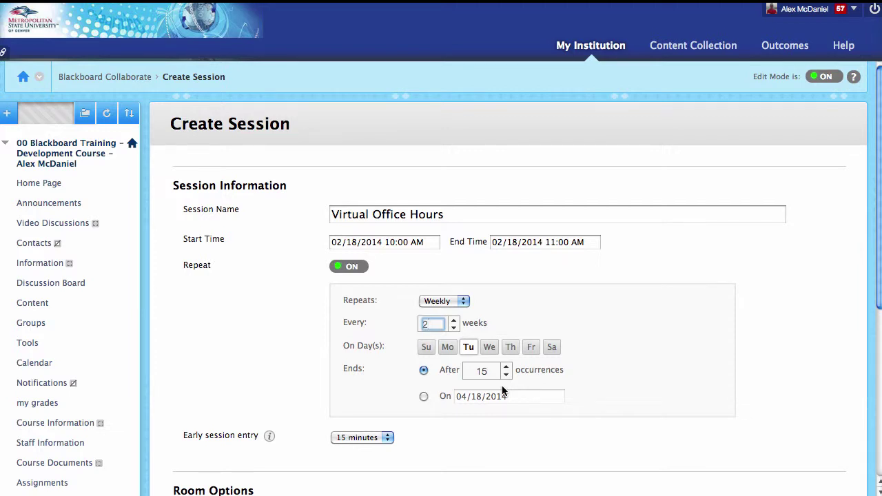
click(454, 328)
- End the series after 15 occurrences and keep early session entry at 15 minutes
click(423, 399)
click(426, 370)
scroll(442, 427, down, 2)
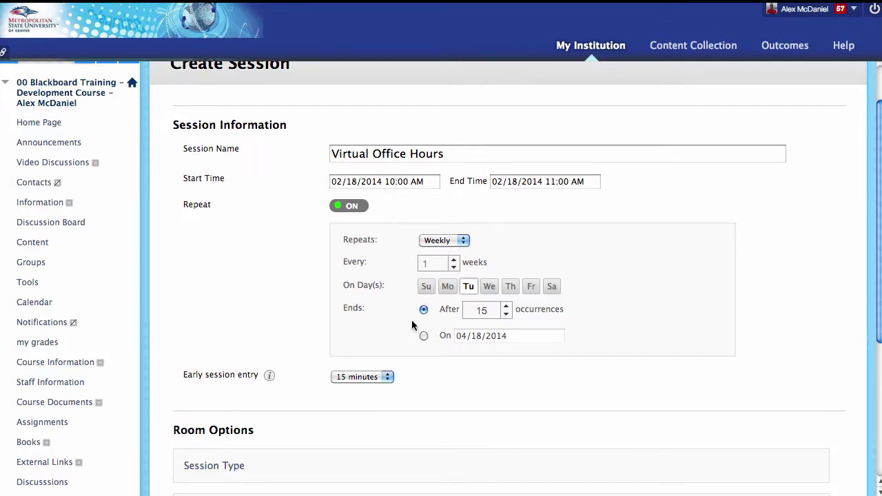
click(386, 380)
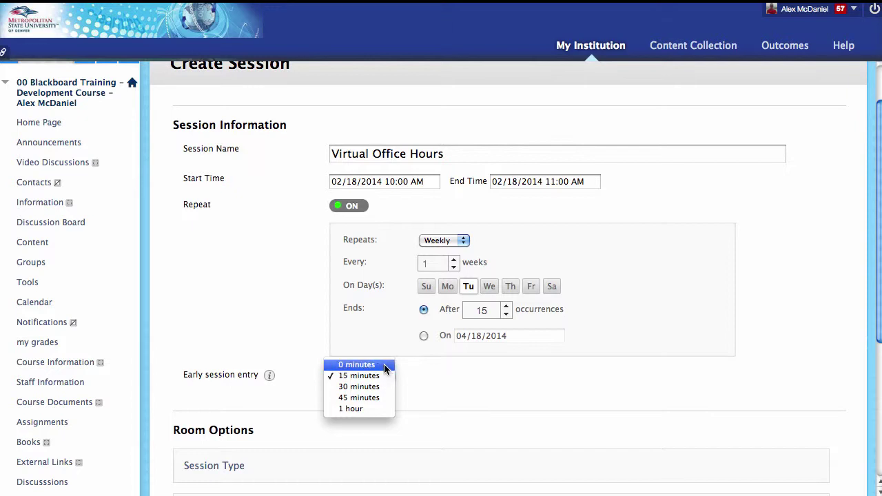
click(445, 385)
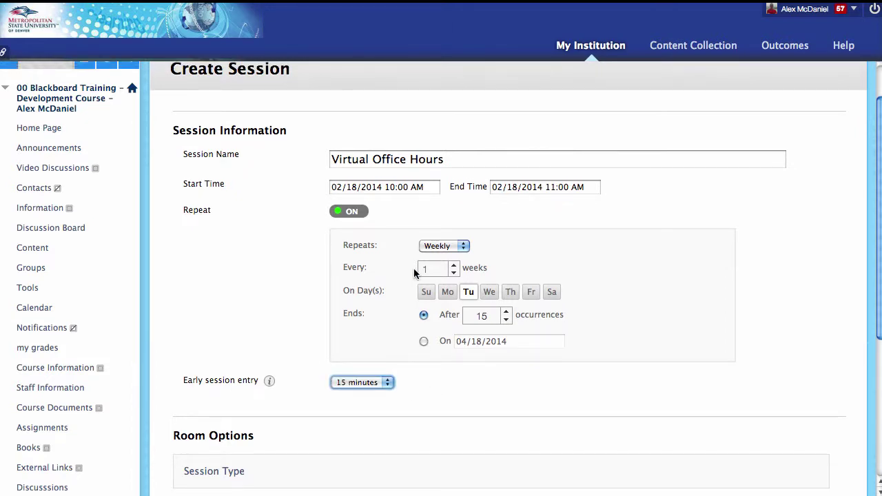
scroll(372, 289, down, 1)
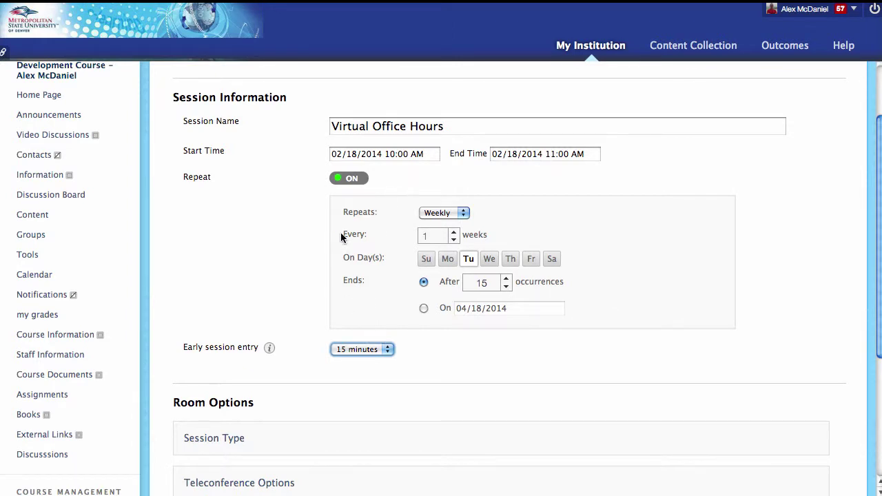
scroll(298, 401, down, 1)
scroll(293, 393, down, 3)
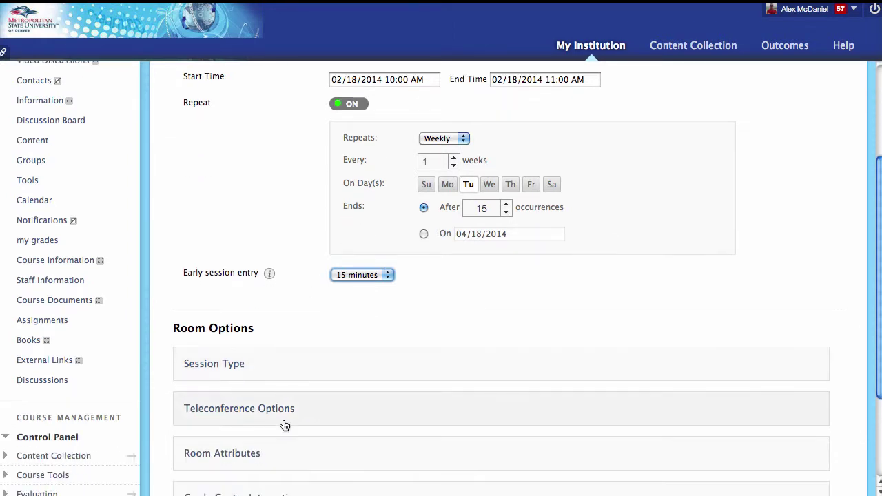
click(279, 374)
- Set Session Type to Shared and tick Student Orientation (STUTRAINING.d1) and Practice Course as additional courses
scroll(303, 358, down, 3)
mouse_move(243, 325)
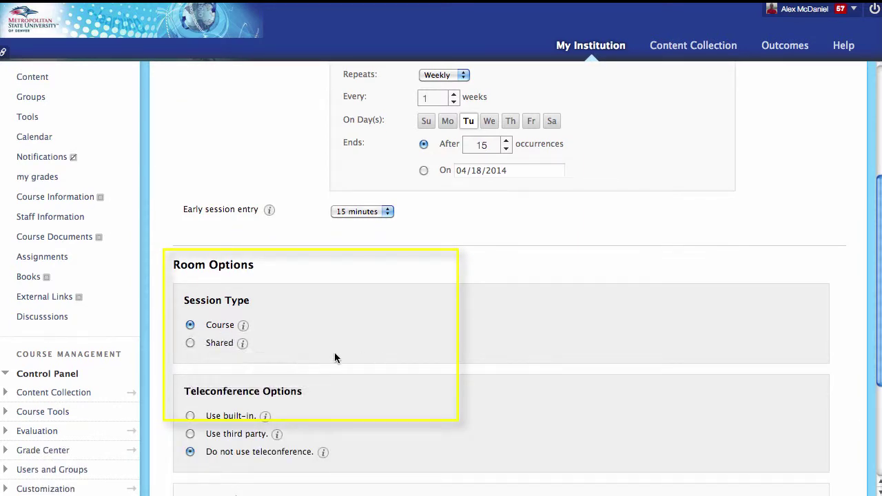
mouse_move(245, 344)
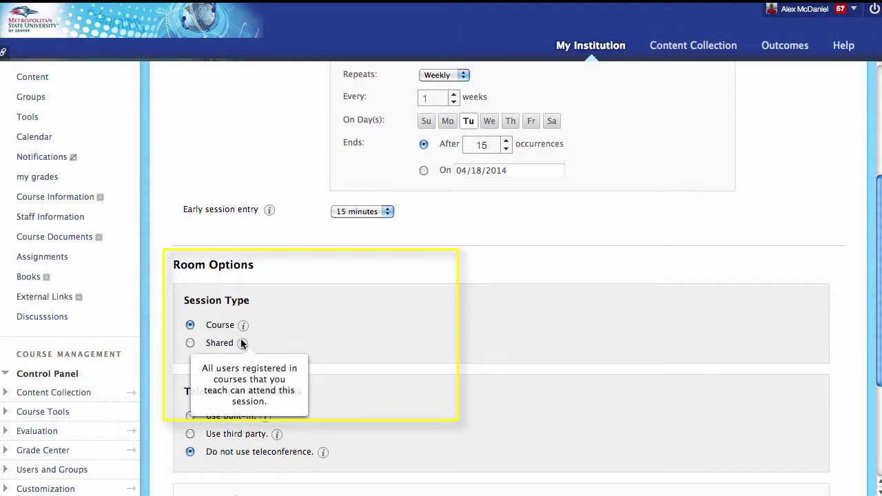
click(190, 344)
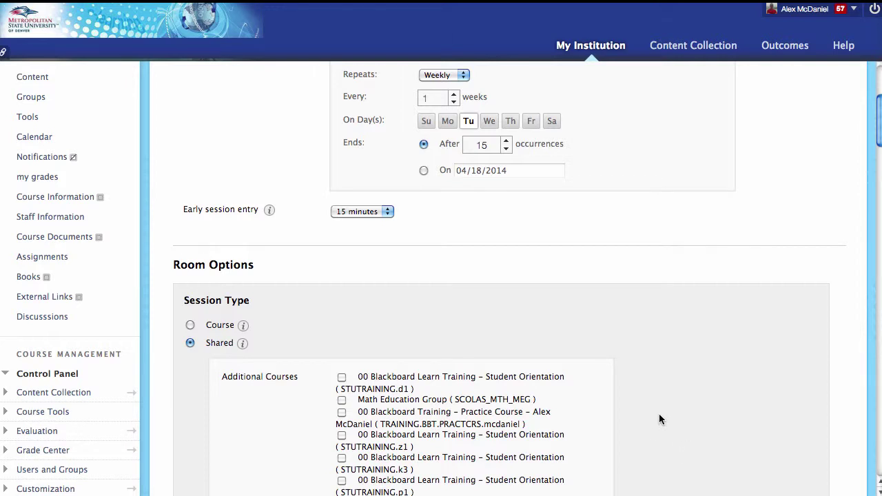
scroll(582, 356, up, 2)
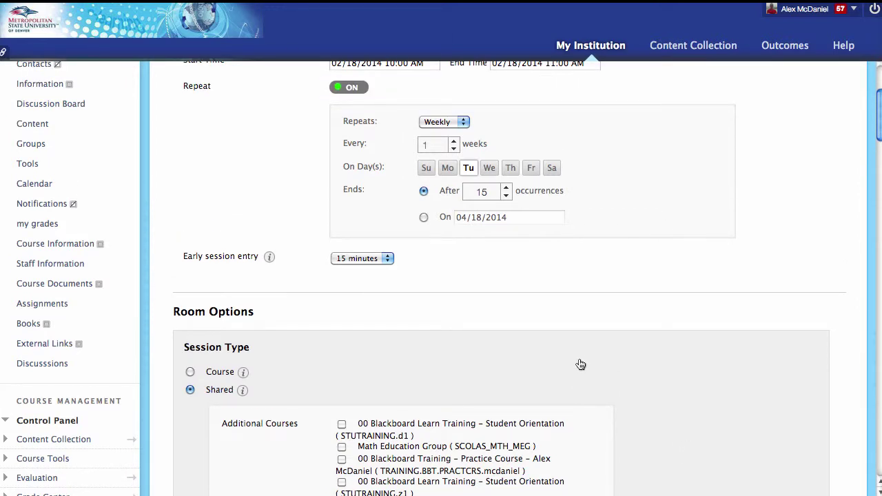
scroll(583, 364, down, 5)
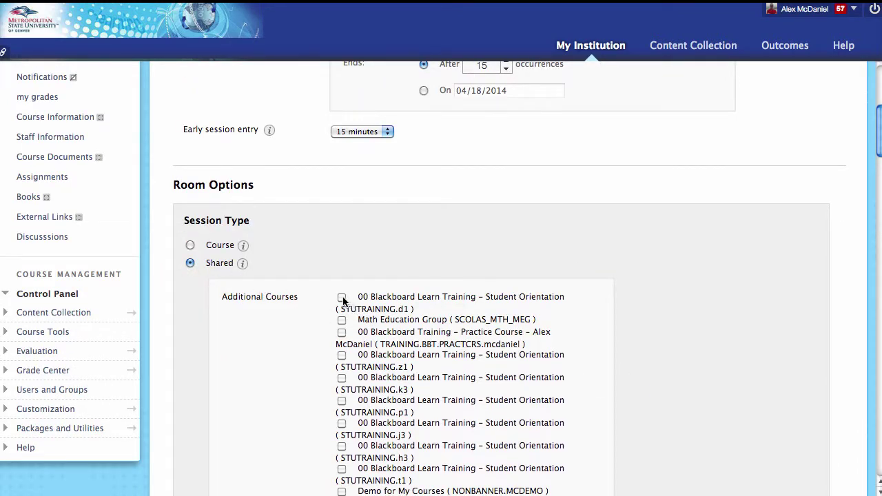
click(342, 333)
scroll(479, 420, down, 10)
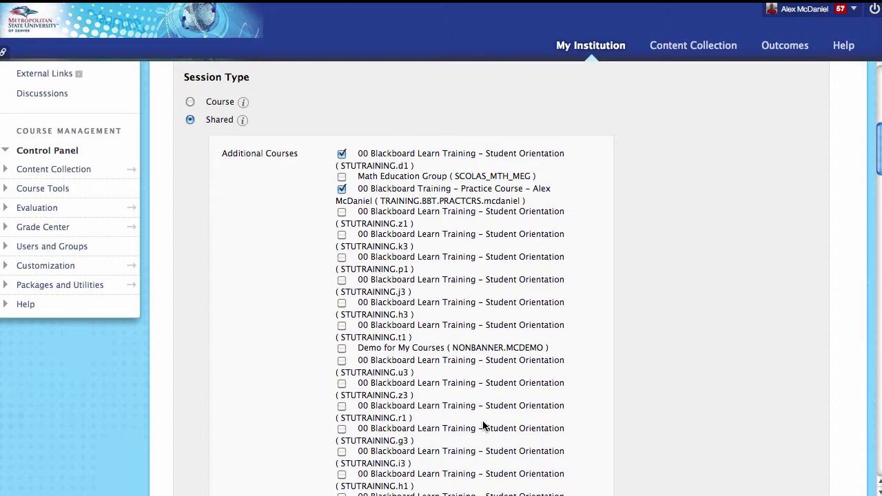
scroll(476, 417, down, 7)
scroll(472, 421, up, 16)
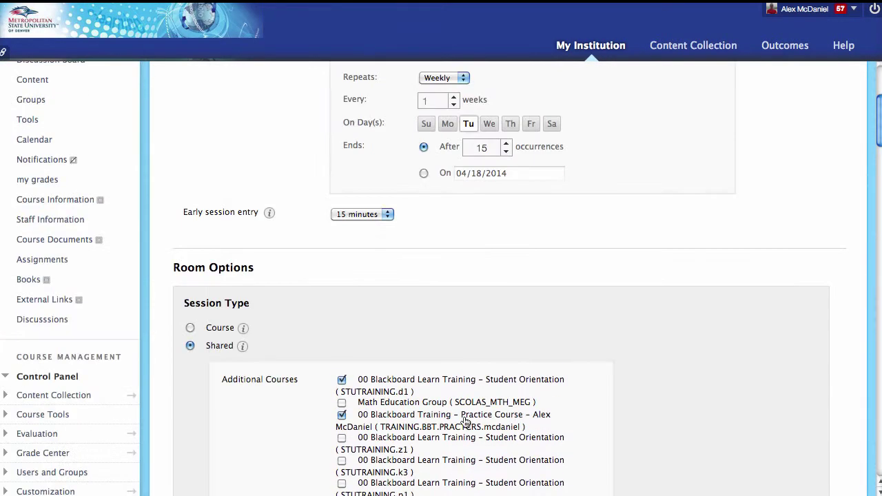
scroll(228, 428, down, 5)
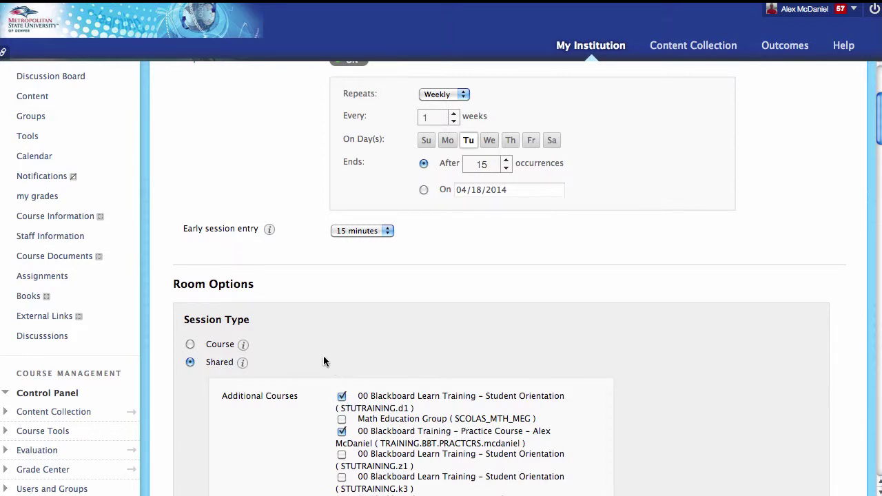
- Switch Session Type back to Course and set Teleconference Options to 'Use built-in.'
click(191, 345)
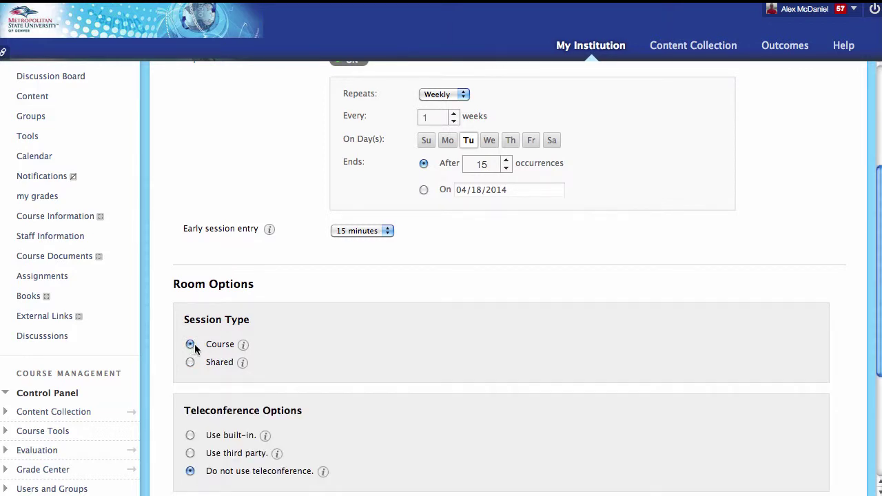
scroll(252, 406, down, 1)
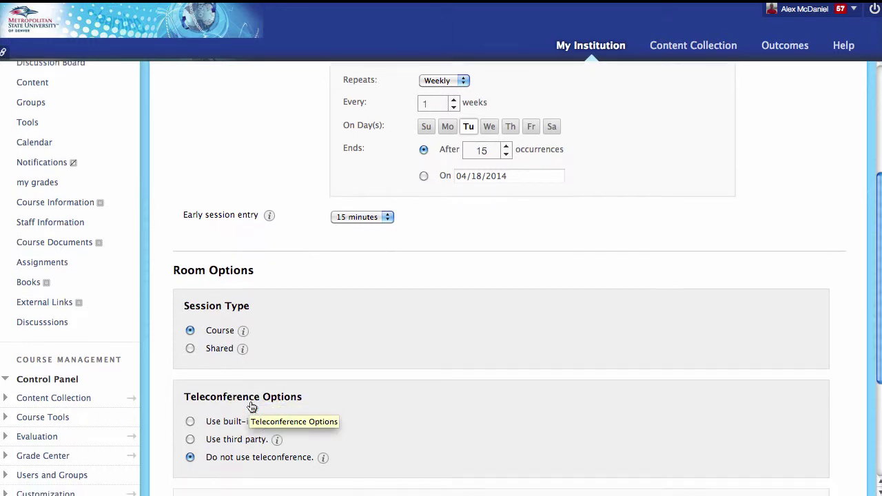
scroll(252, 406, down, 3)
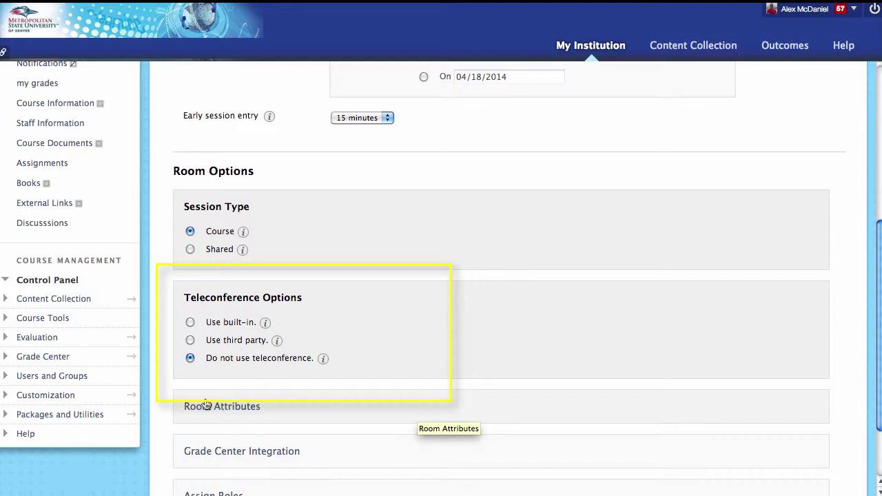
click(190, 323)
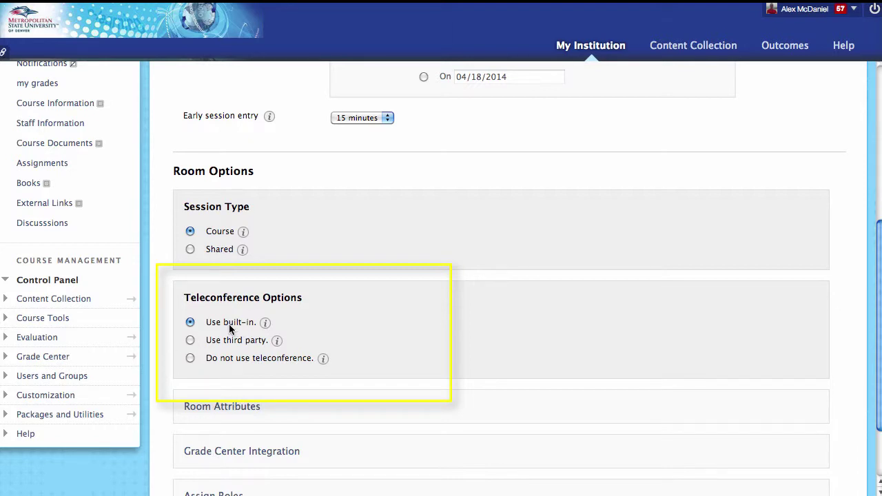
scroll(170, 403, down, 1)
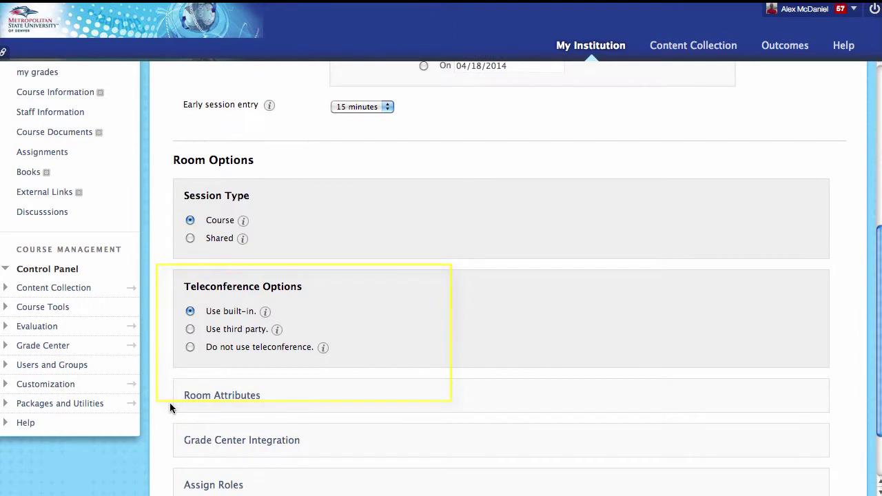
scroll(170, 408, down, 1)
scroll(170, 407, down, 1)
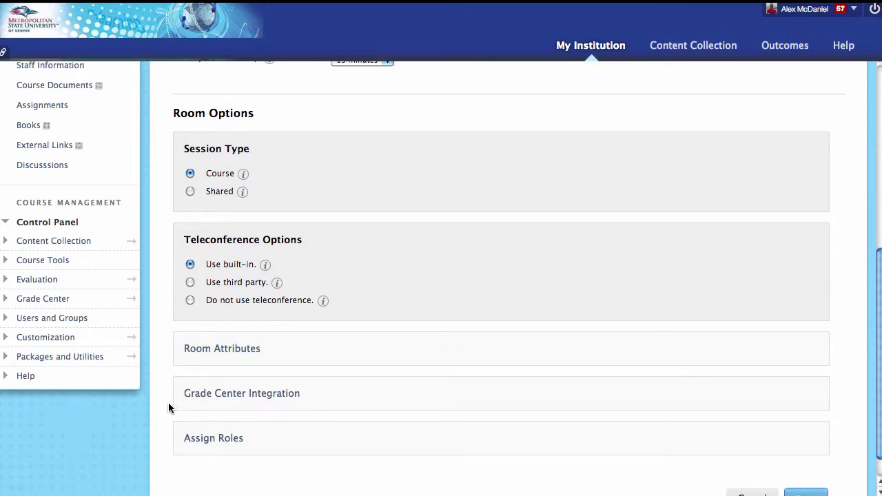
- Expand Room Attributes and keep Manual recording mode, 3 simultaneous talkers and 3 cameras
click(266, 347)
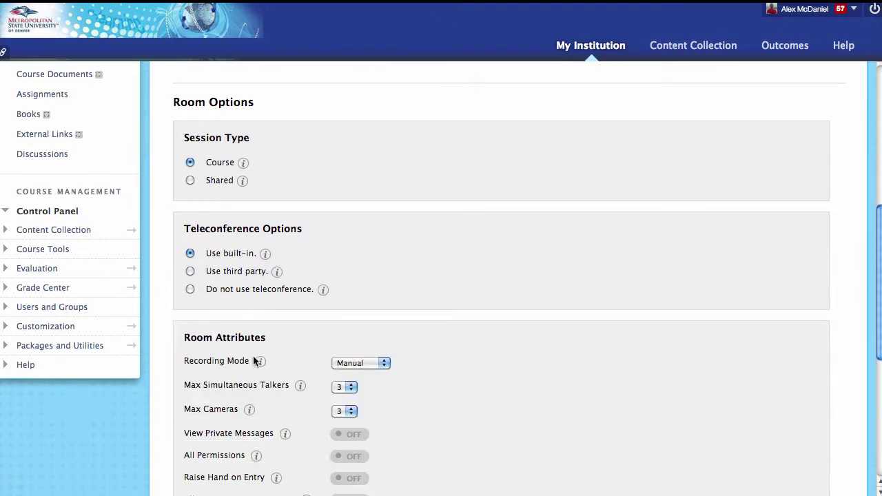
scroll(162, 412, down, 5)
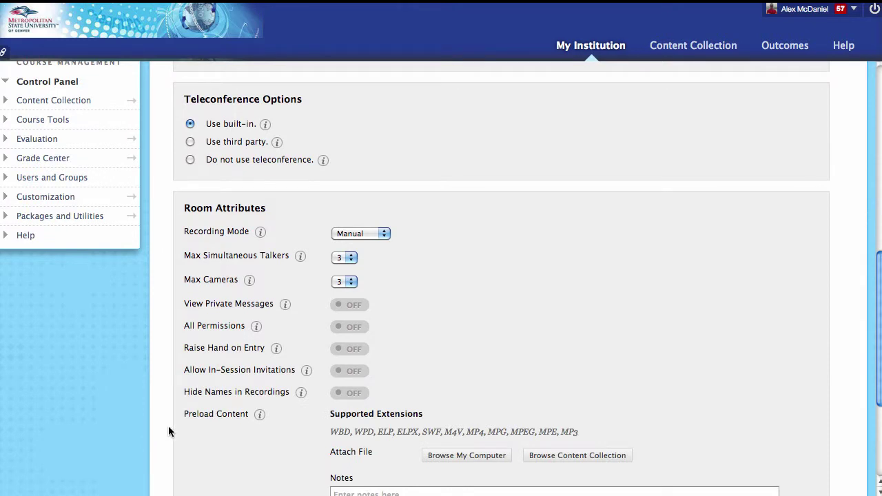
click(385, 234)
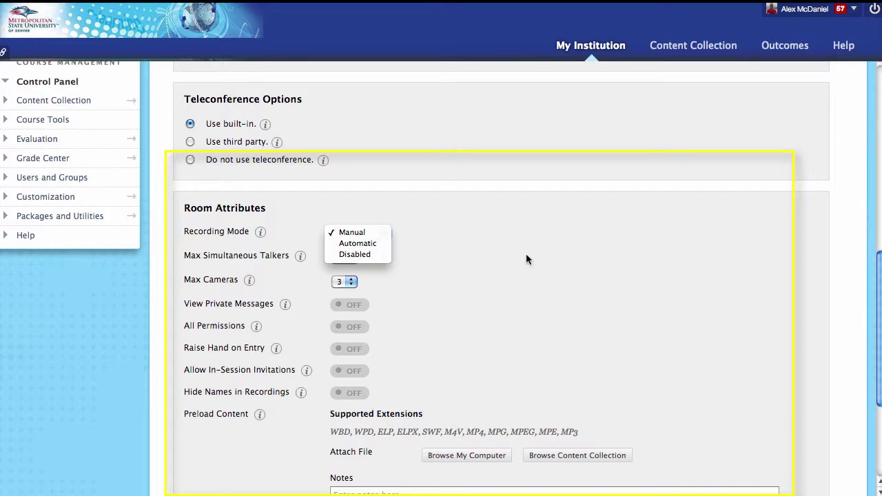
click(585, 248)
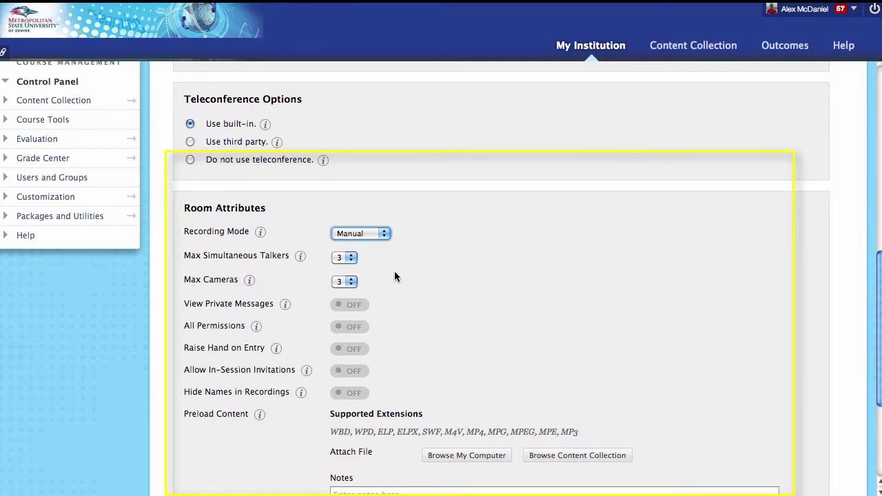
click(350, 257)
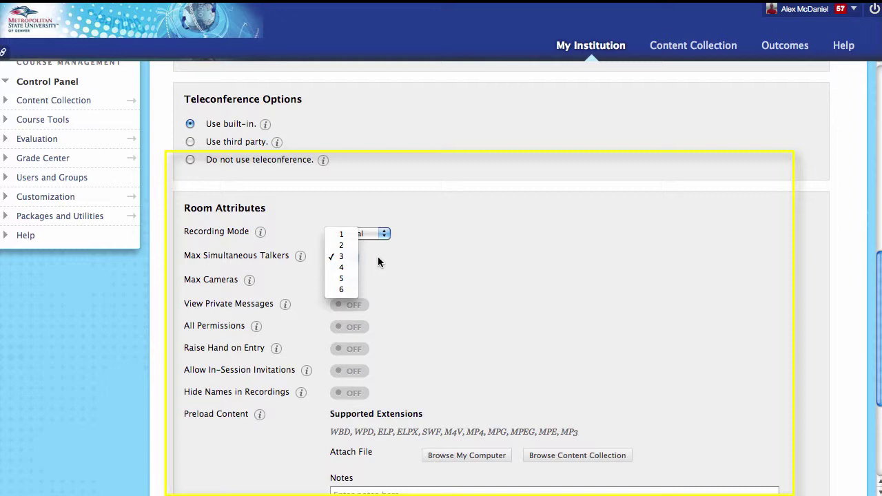
click(378, 260)
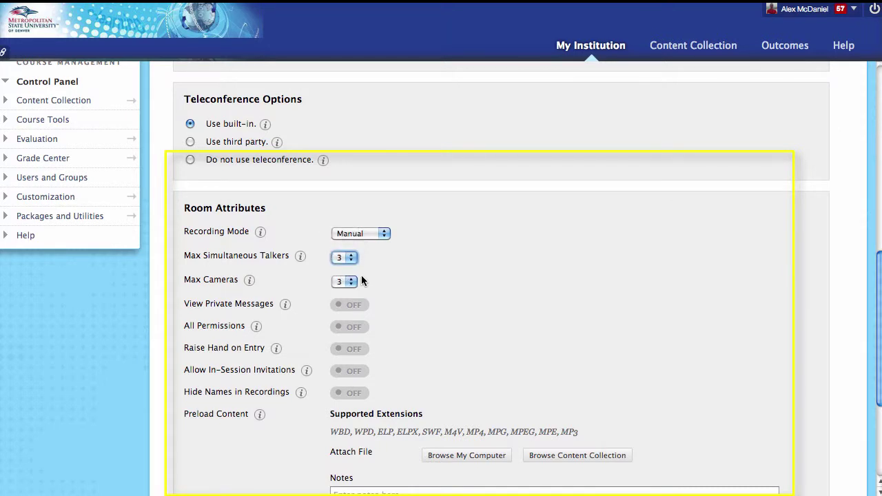
click(353, 282)
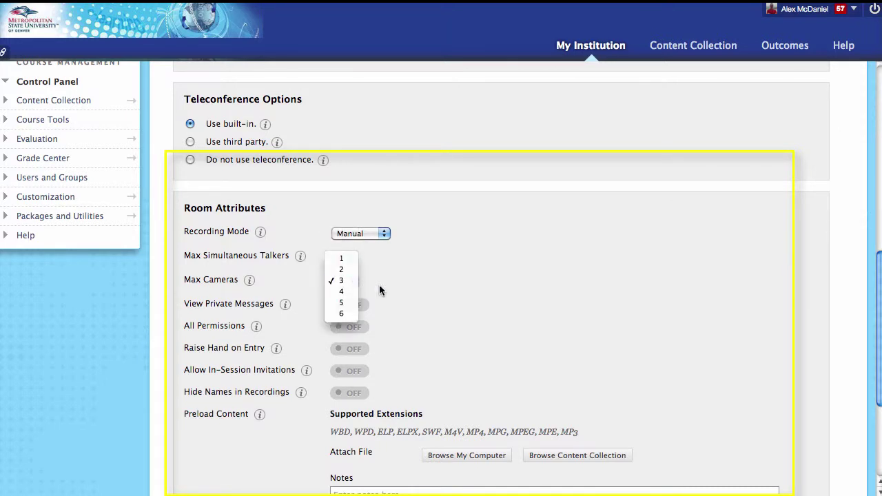
click(572, 311)
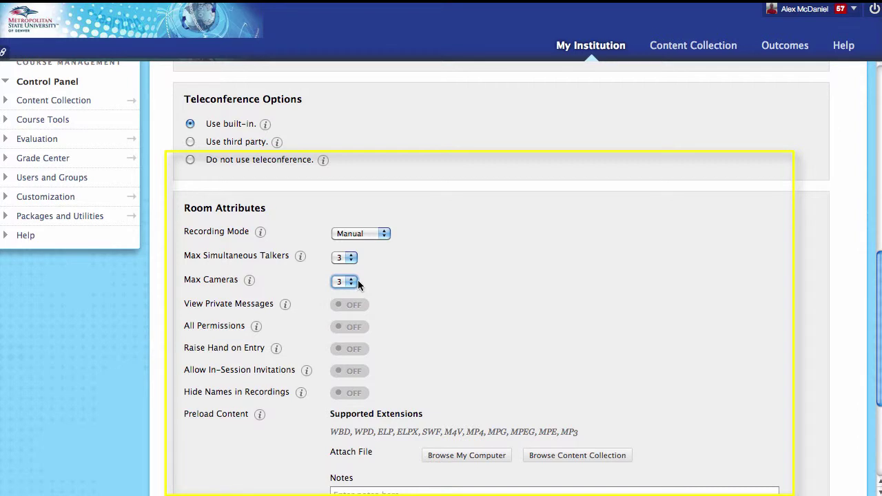
scroll(465, 317, down, 1)
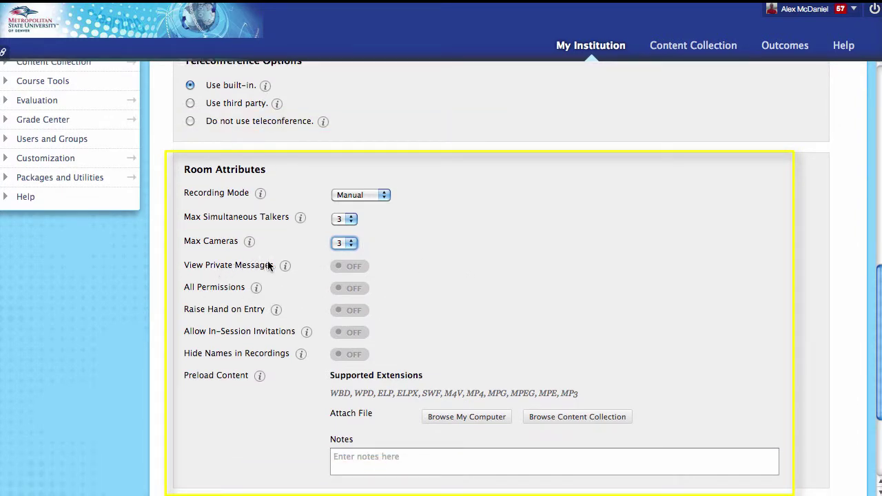
mouse_move(285, 266)
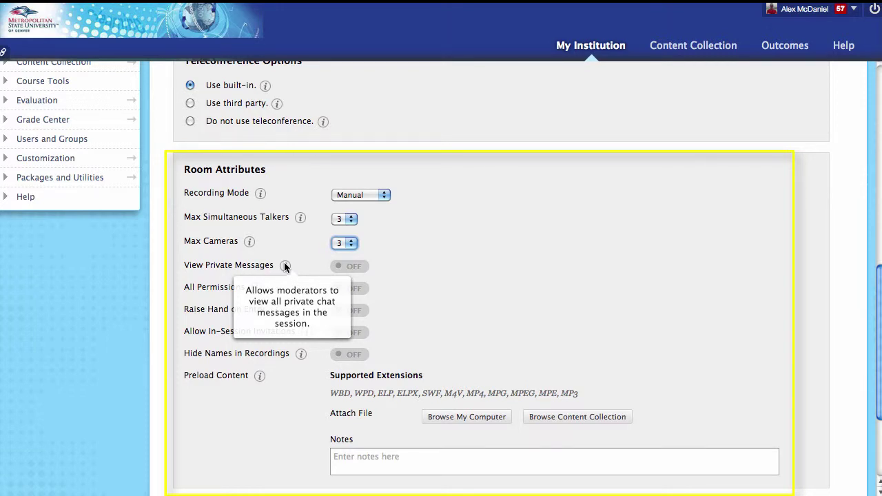
click(350, 268)
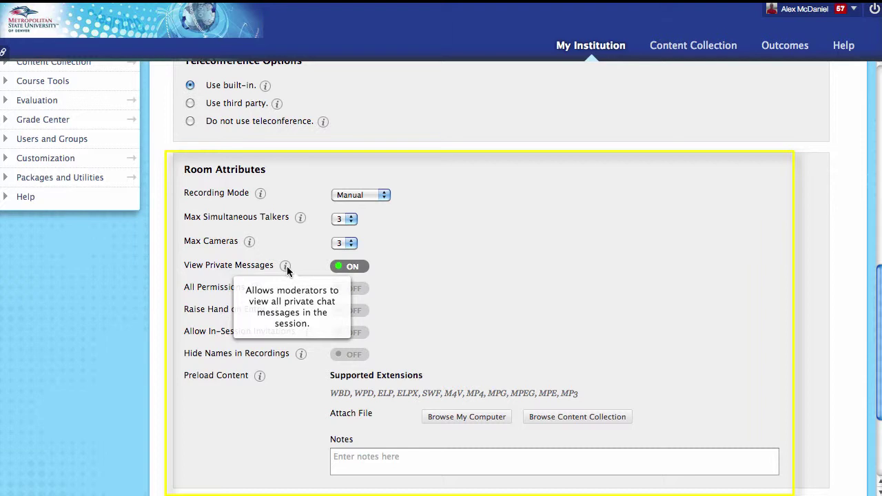
click(351, 267)
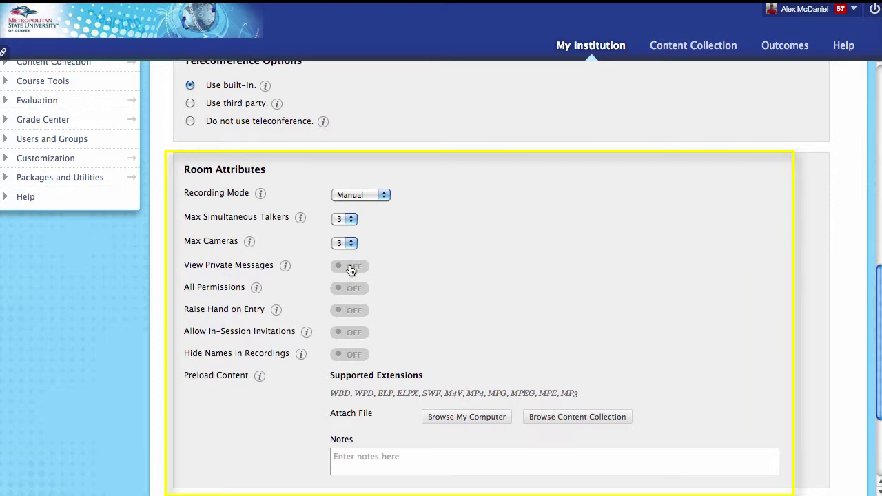
mouse_move(257, 289)
click(348, 289)
mouse_move(272, 307)
mouse_move(358, 316)
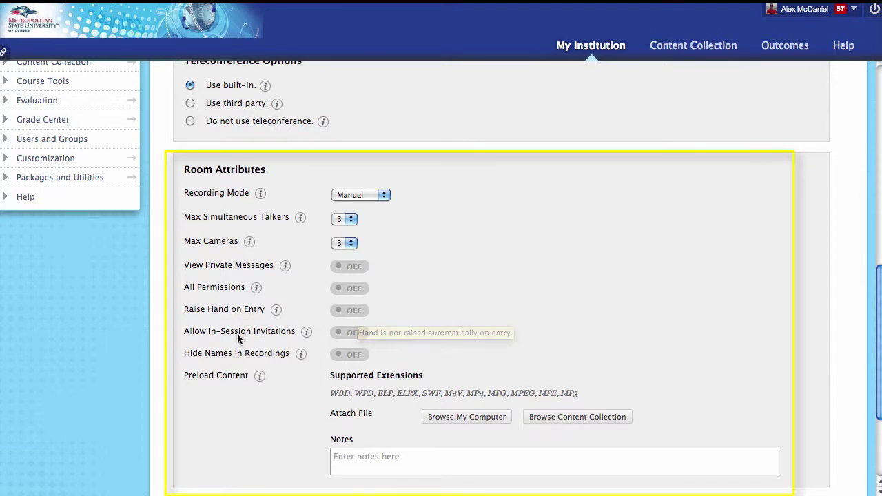
mouse_move(301, 336)
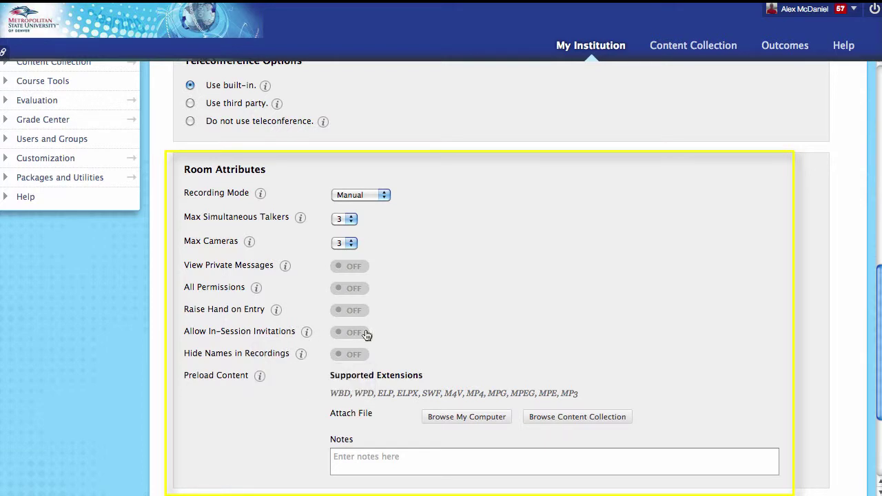
mouse_move(367, 334)
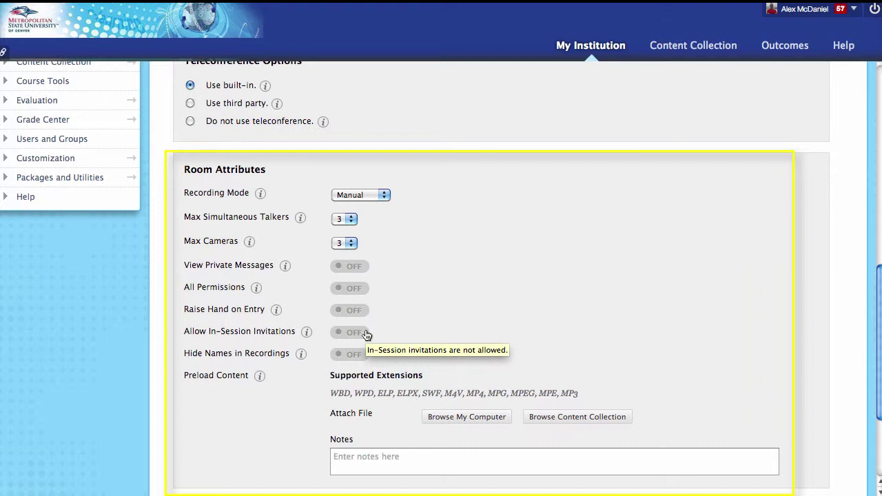
click(366, 334)
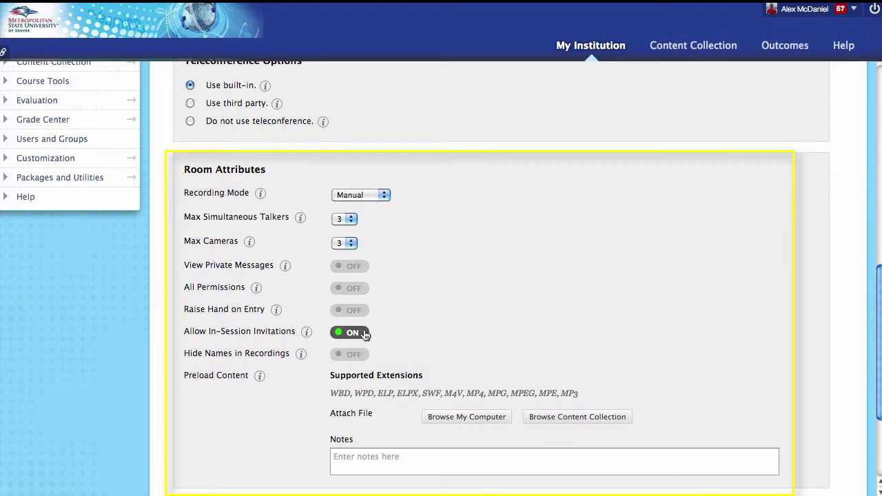
click(366, 334)
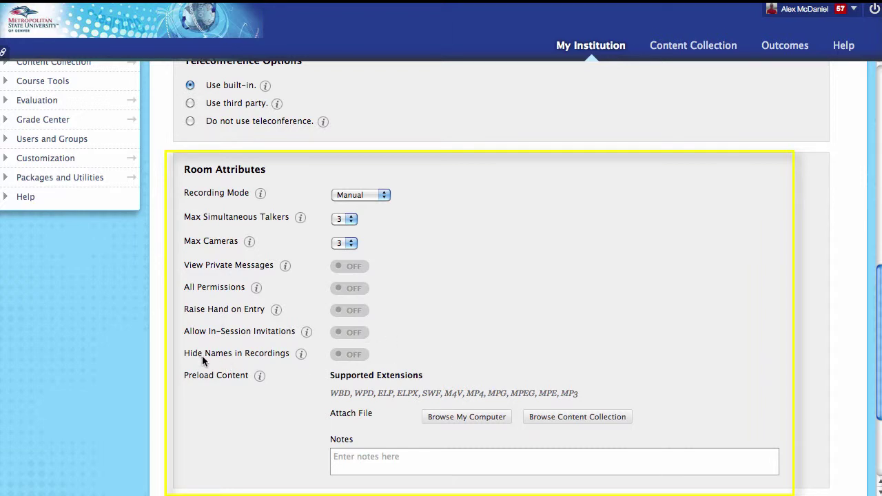
mouse_move(299, 353)
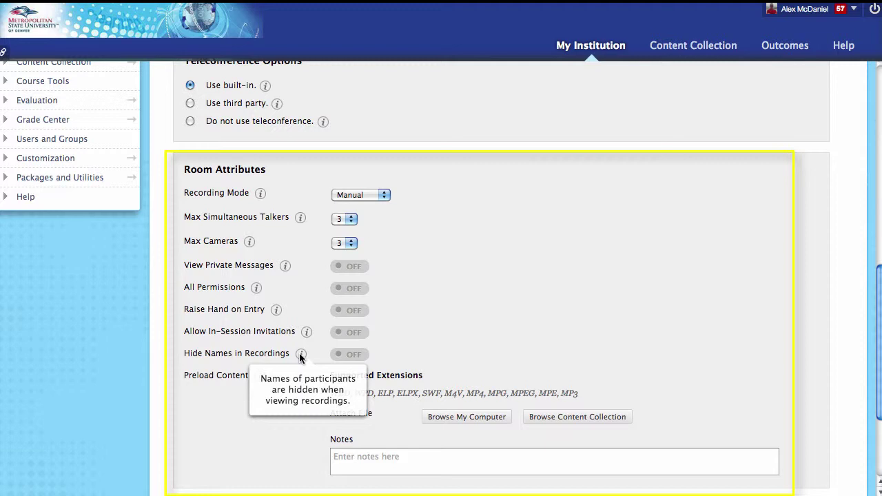
click(350, 355)
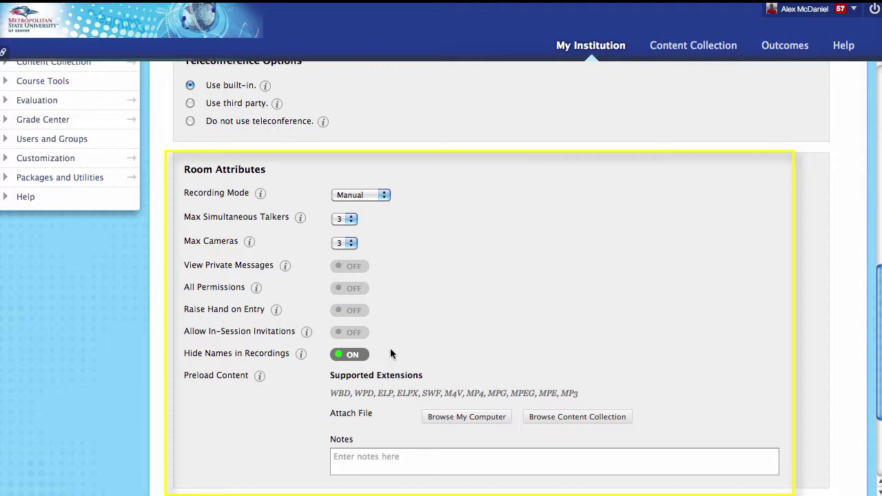
click(340, 356)
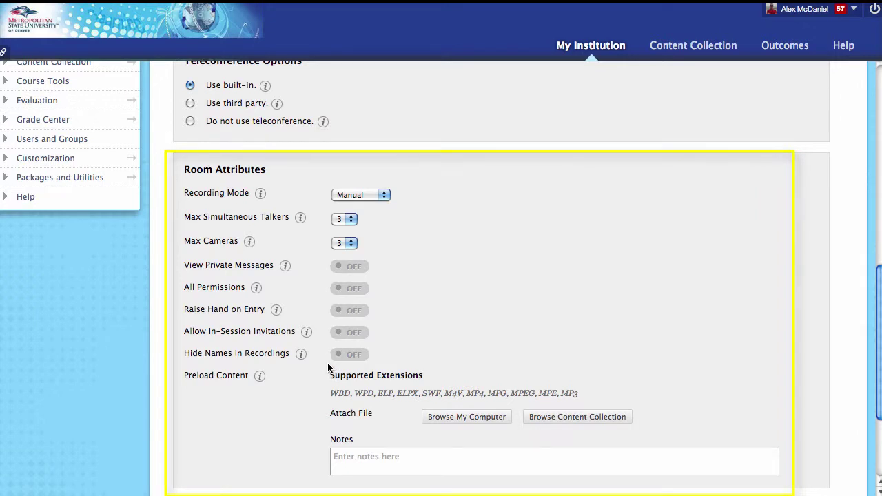
scroll(285, 425, down, 2)
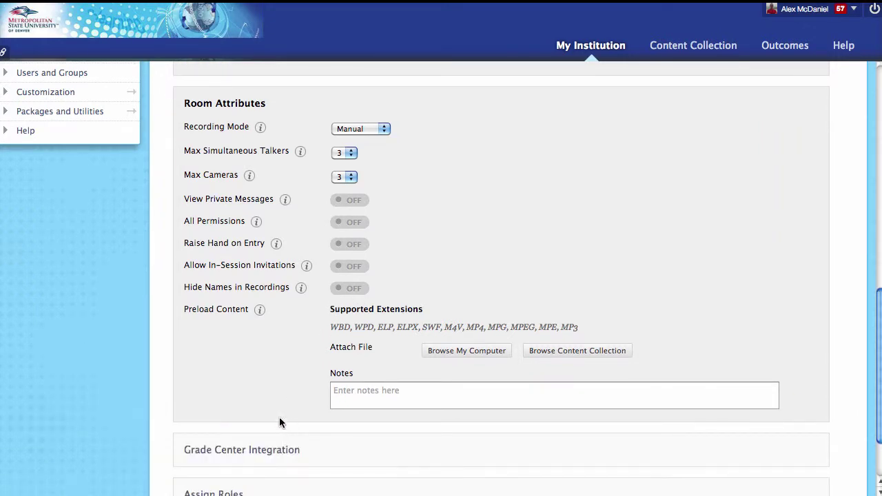
mouse_move(259, 314)
click(472, 351)
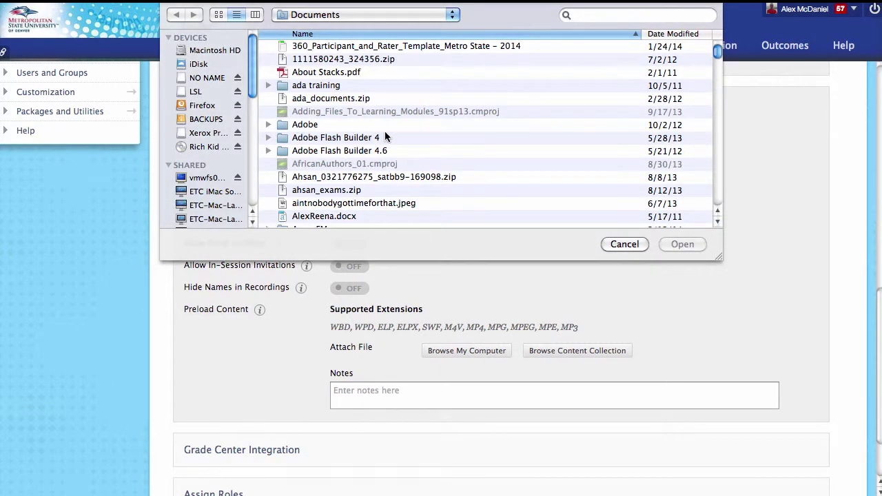
click(637, 244)
scroll(363, 390, down, 2)
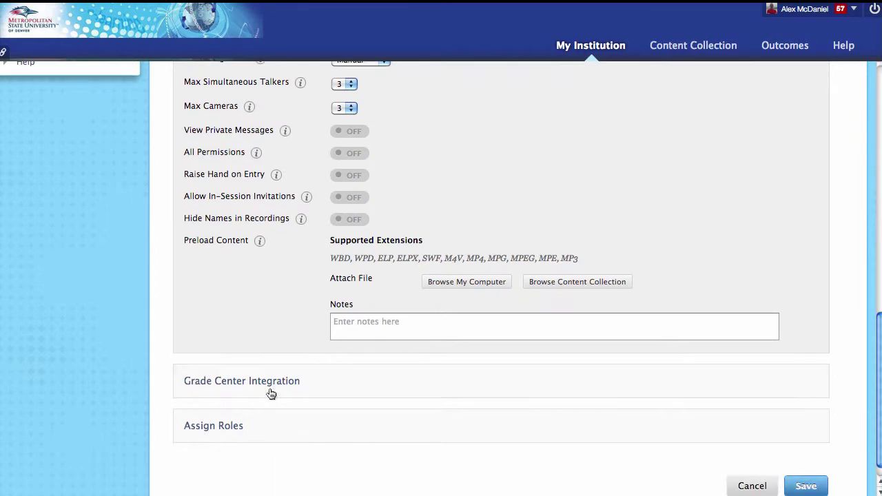
scroll(282, 379, down, 1)
click(298, 363)
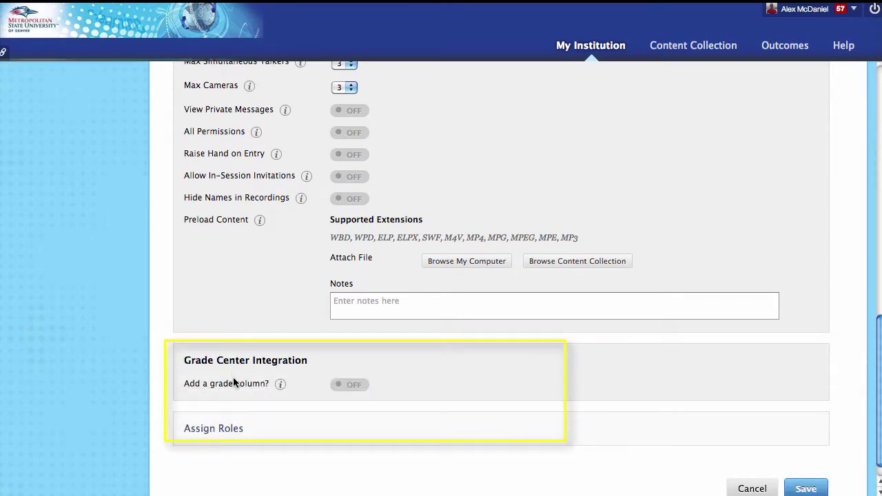
- Turn on a grade column for the session and change its points from 100 to 10
click(358, 390)
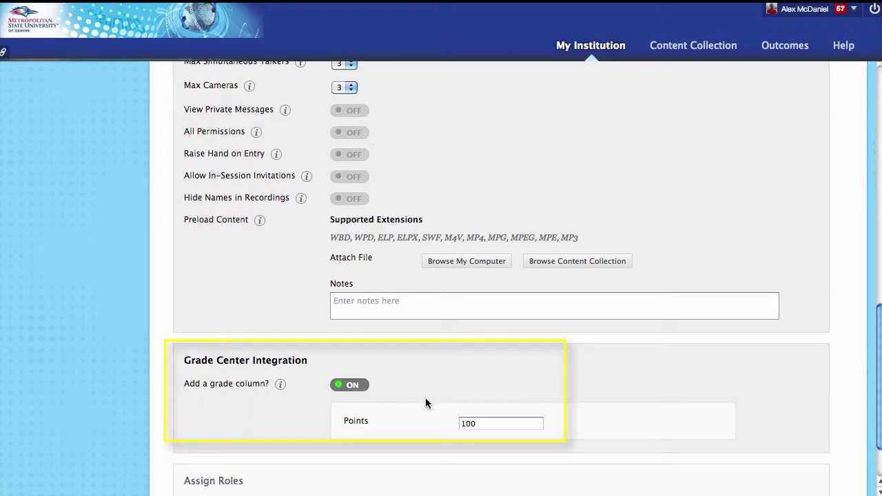
double_click(487, 424)
text(10)
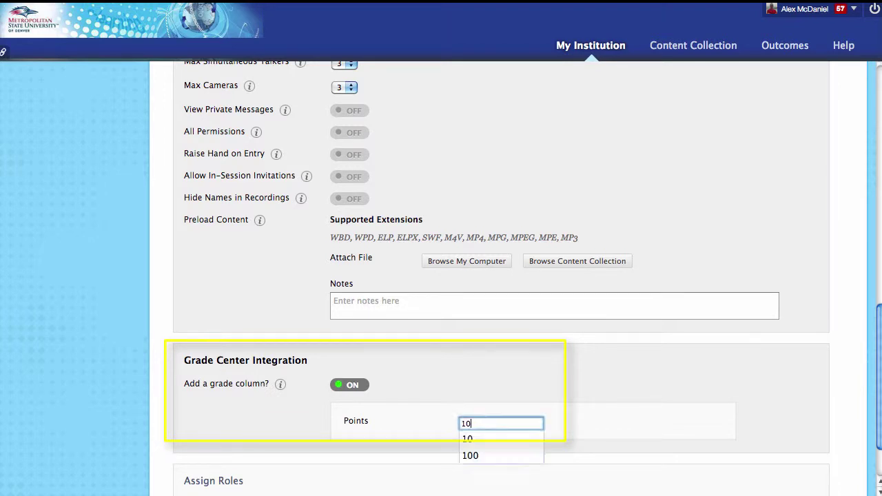
click(682, 419)
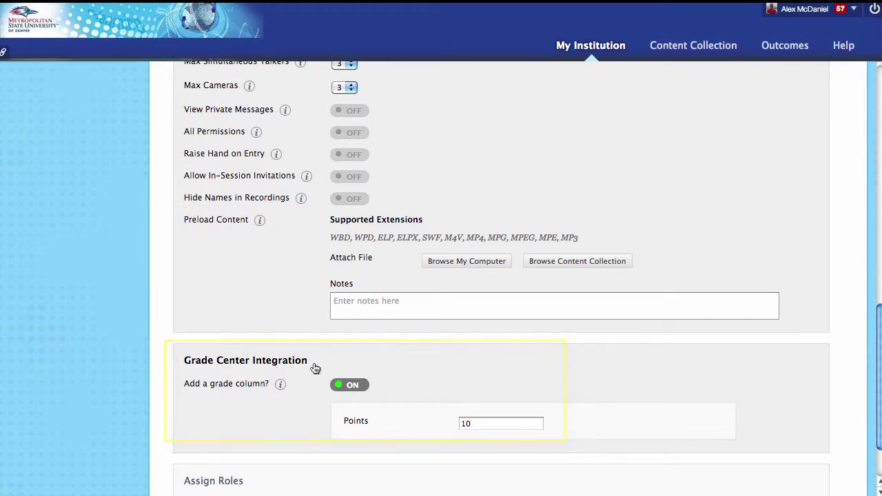
- Expand the session's role assignment options
scroll(166, 386, down, 1)
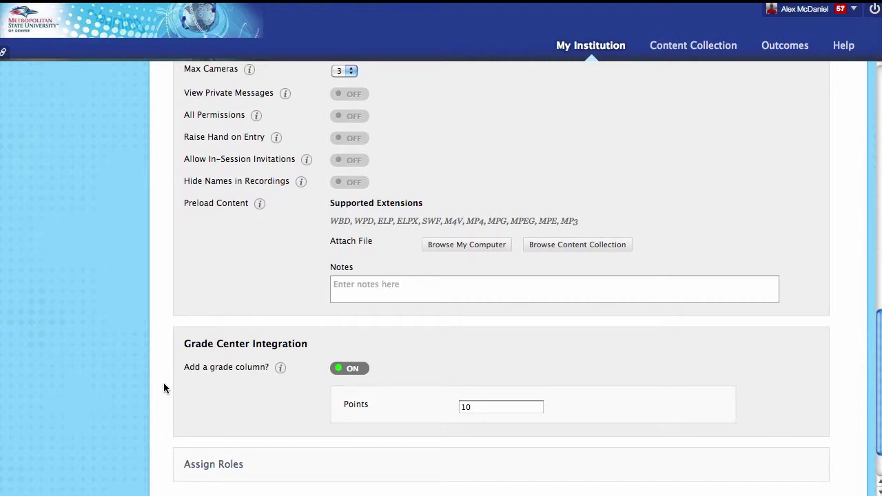
scroll(164, 384, down, 3)
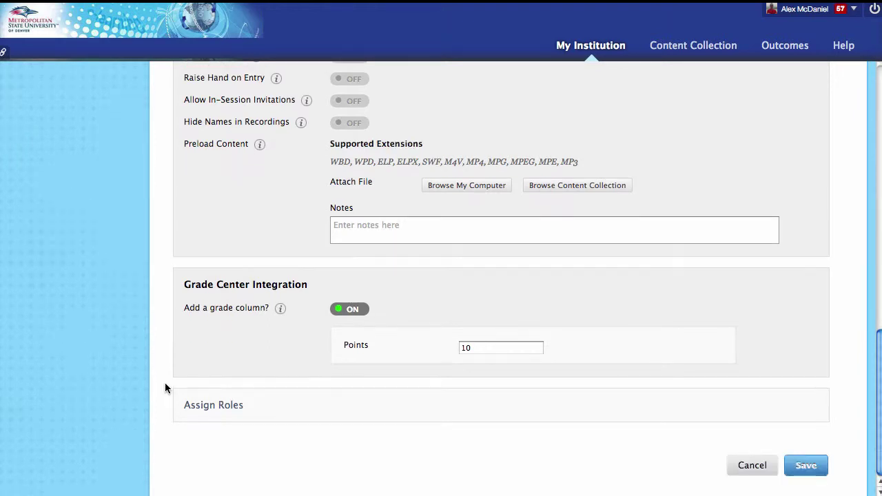
click(286, 408)
scroll(165, 395, down, 3)
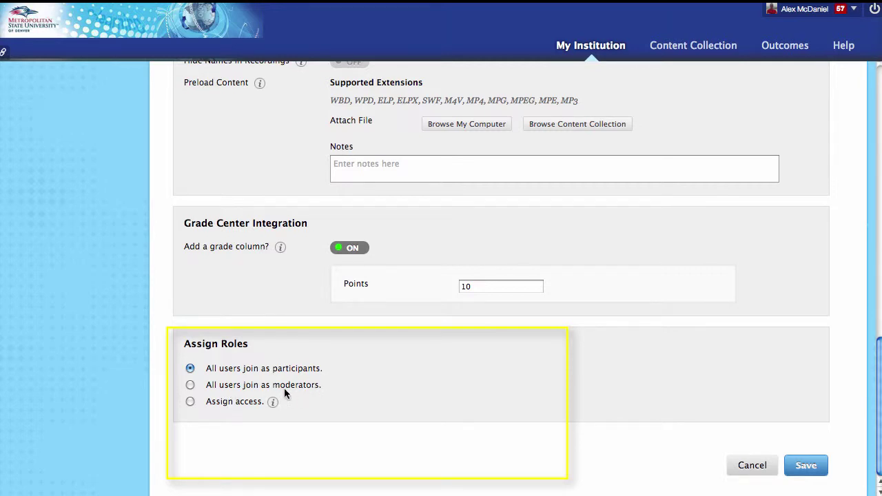
- Switch role assignment to assigning moderator and participant access individually
click(190, 386)
mouse_move(275, 406)
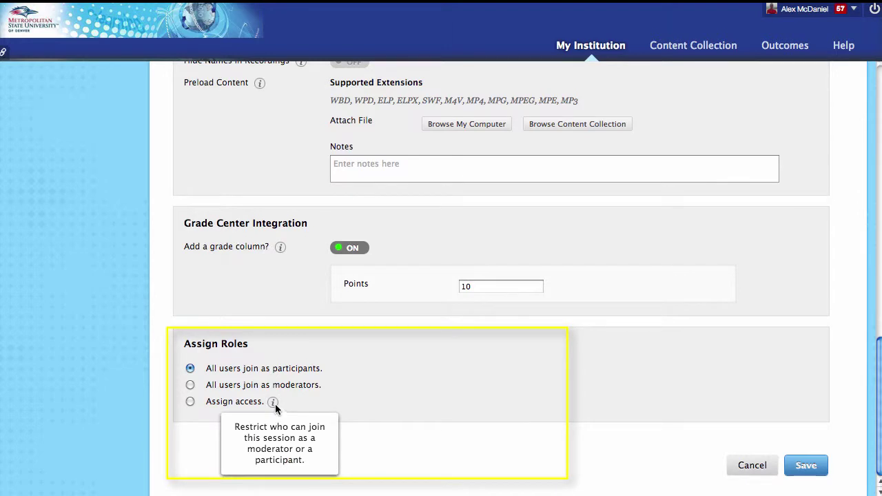
click(191, 402)
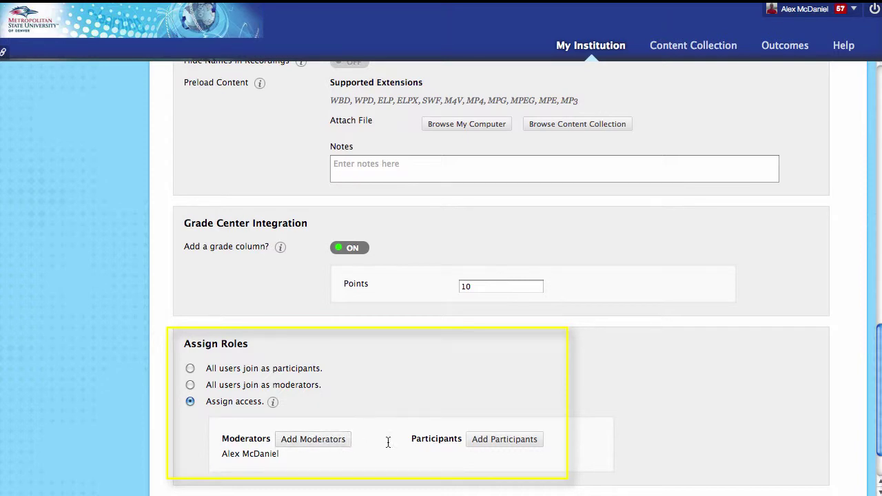
- Add Demo User to the session's moderators list
click(331, 440)
drag(0, 0, 242, 99)
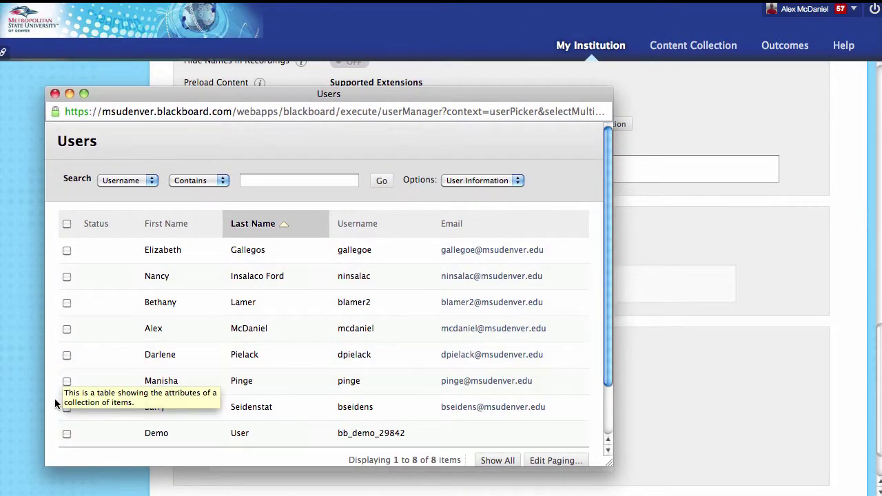
click(66, 434)
scroll(449, 437, down, 2)
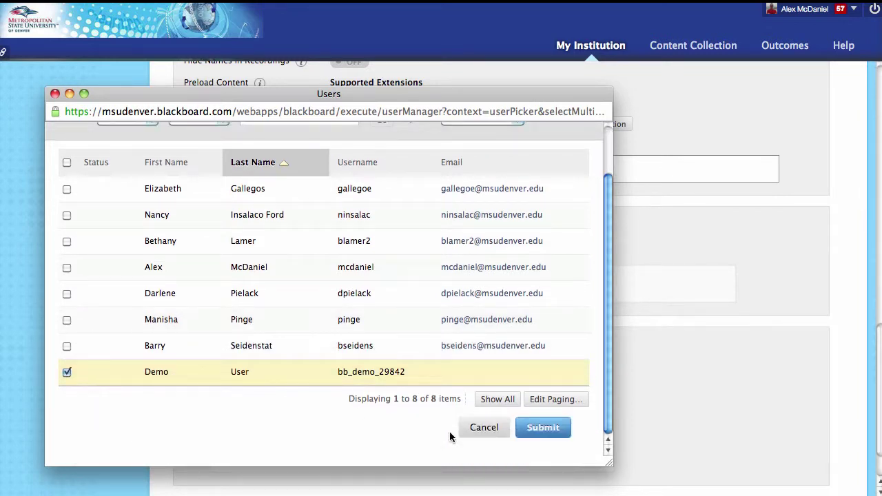
click(541, 428)
scroll(379, 380, down, 2)
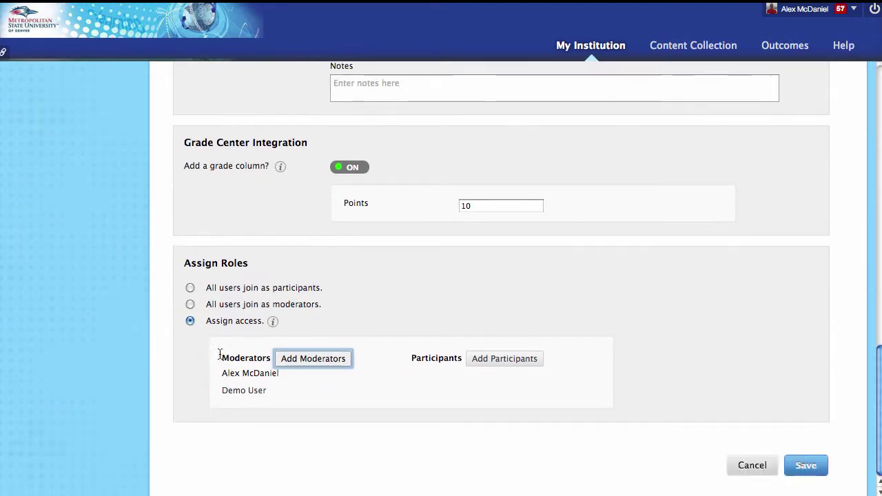
- Remove Demo User, let all users join as participants, and save the session
click(277, 391)
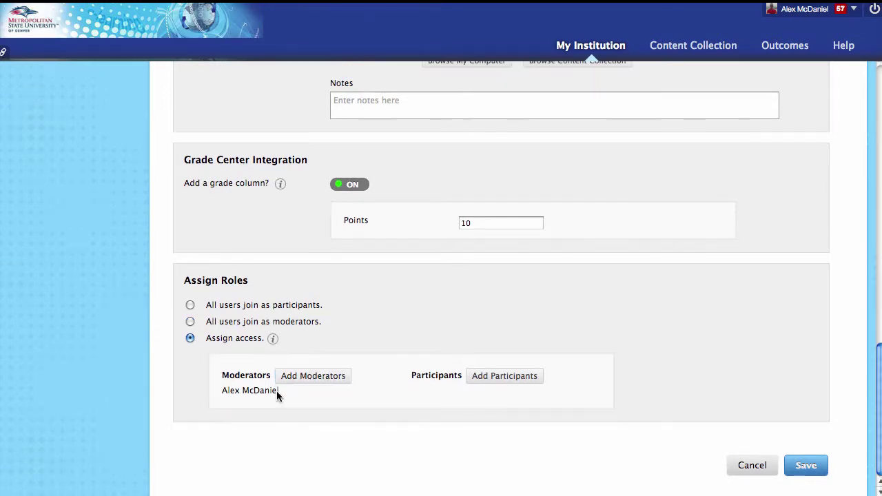
scroll(595, 222, up, 10)
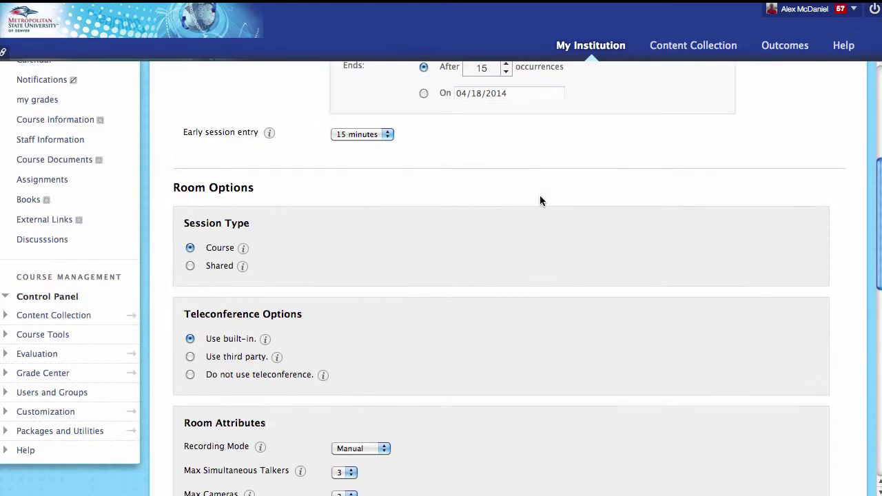
scroll(540, 201, down, 10)
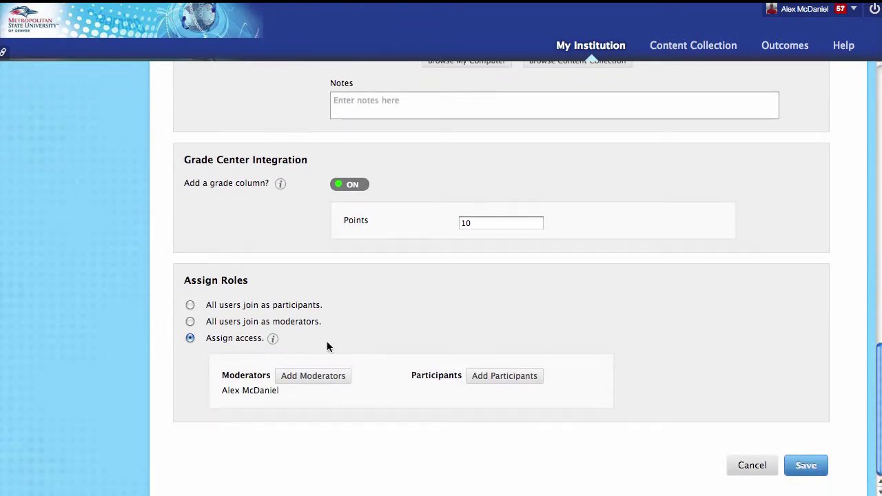
click(190, 305)
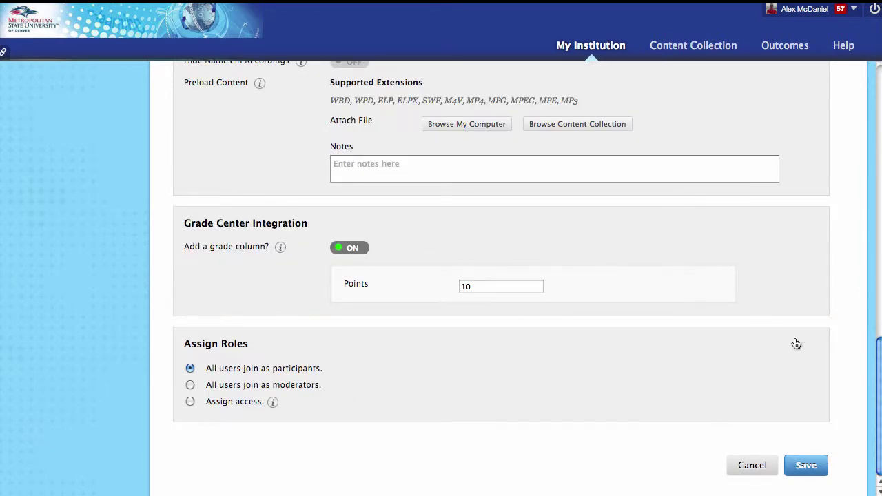
click(806, 464)
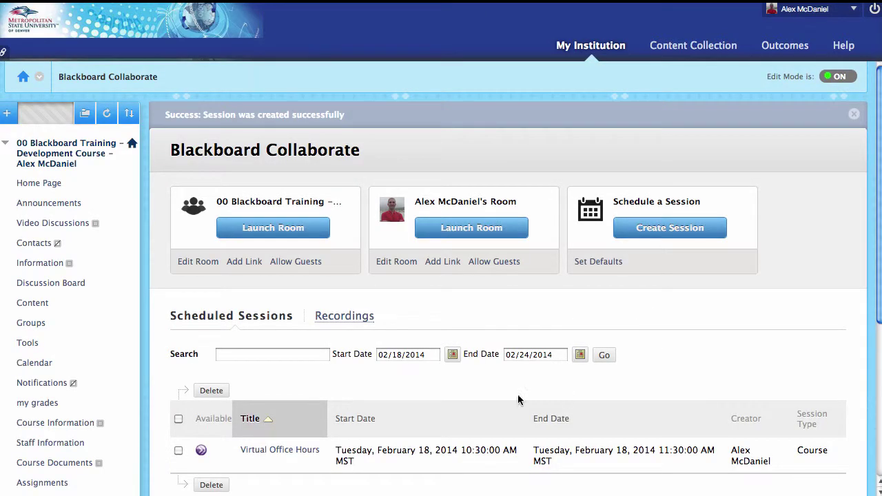
- From the Virtual Office Hours row's options menu, choose Add Link
scroll(403, 430, down, 3)
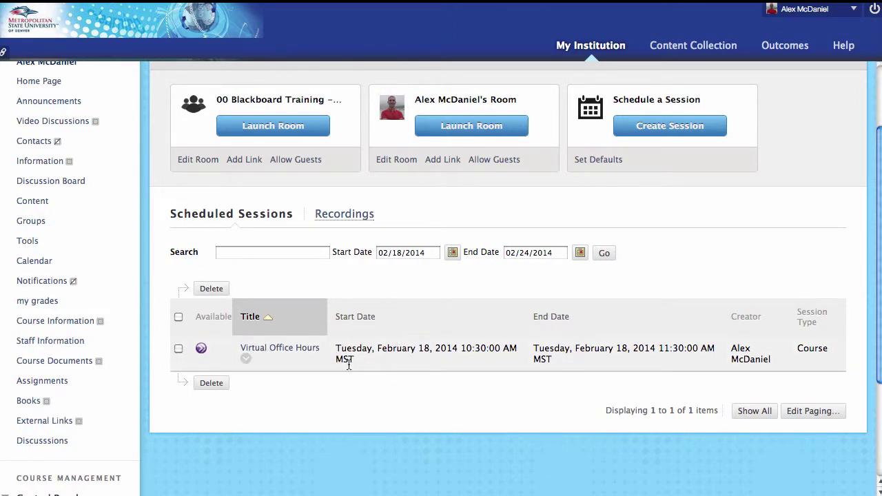
click(247, 360)
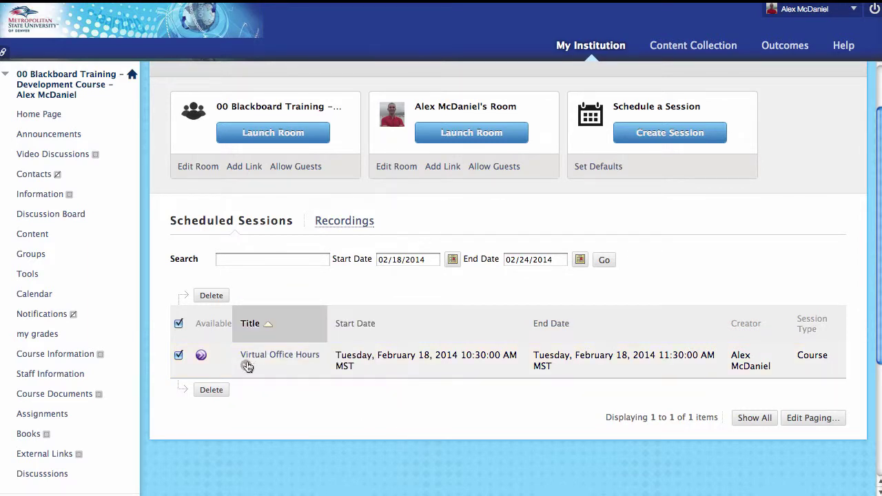
click(249, 367)
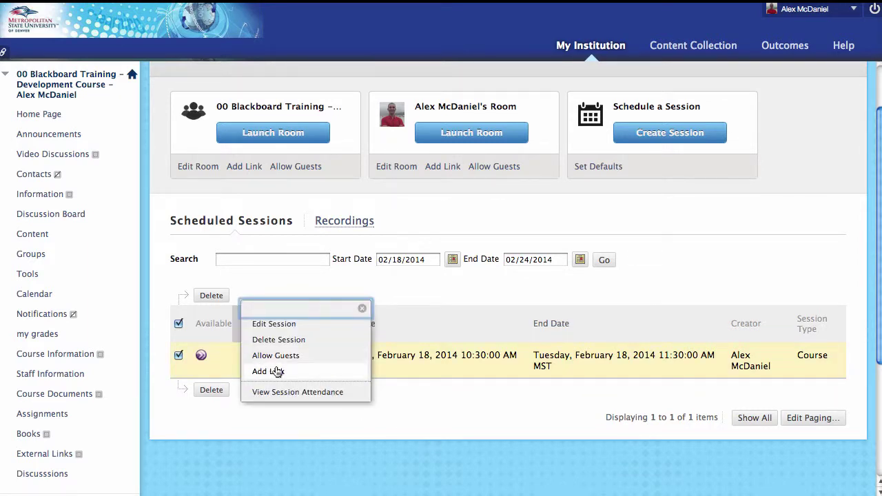
click(279, 371)
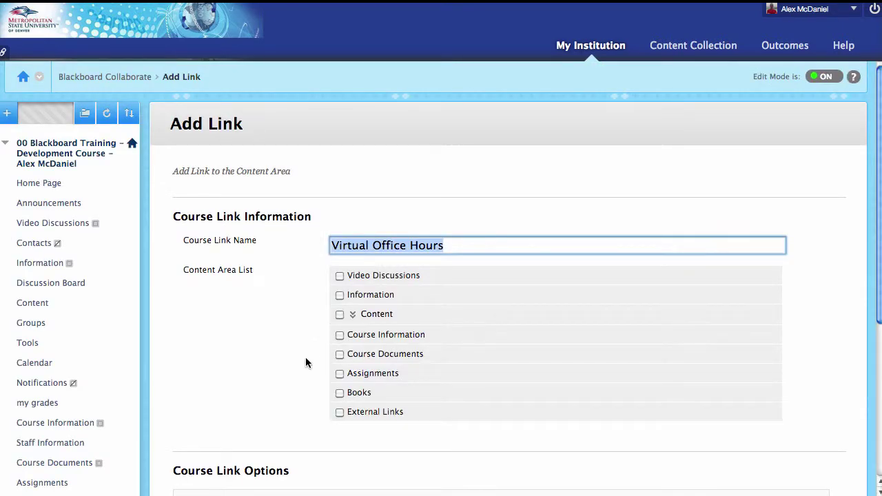
- Select Video Discussions under Content as the link's content area
click(355, 317)
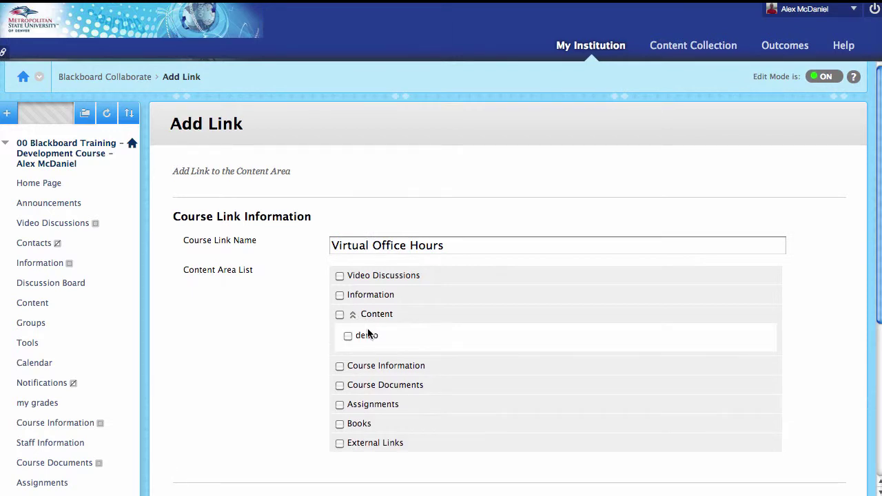
click(348, 336)
scroll(268, 390, down, 5)
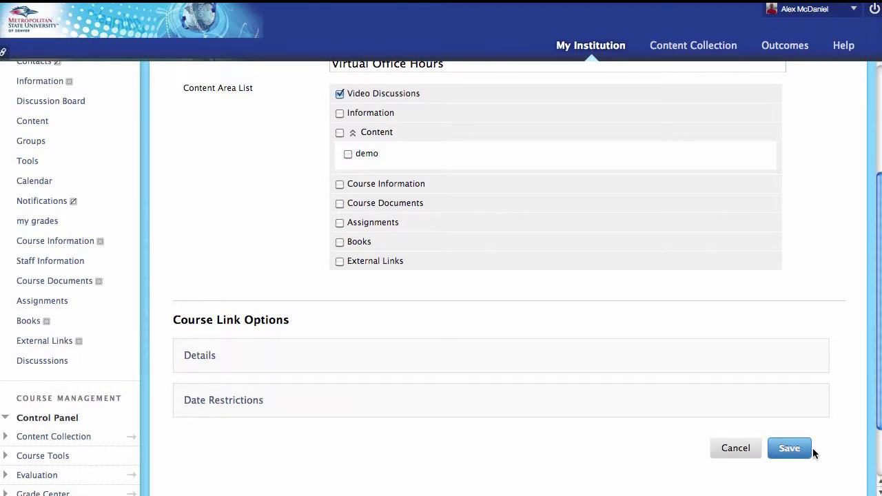
- Review the link's Details and Date Restrictions sections, then save the link
click(248, 361)
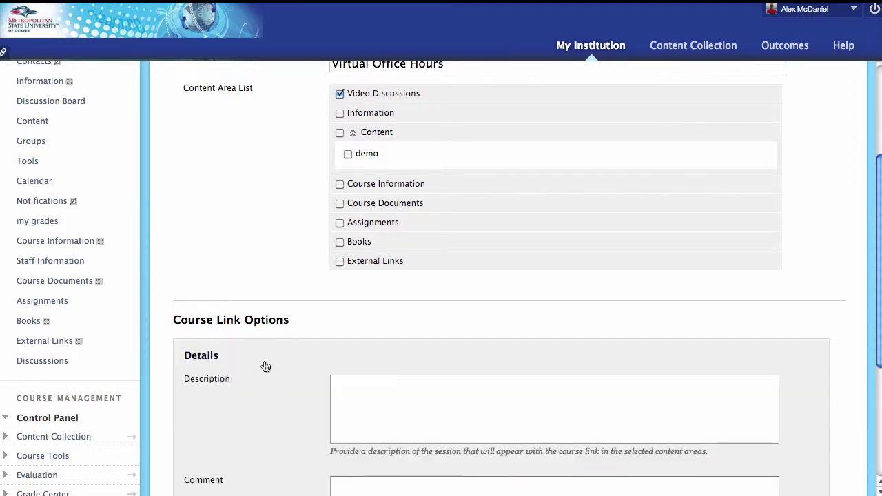
scroll(264, 366, down, 4)
scroll(245, 339, up, 2)
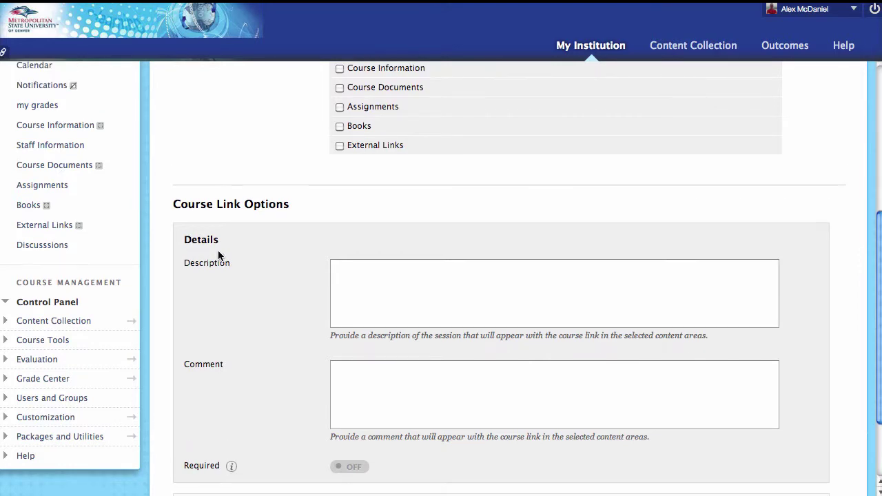
click(235, 283)
click(225, 334)
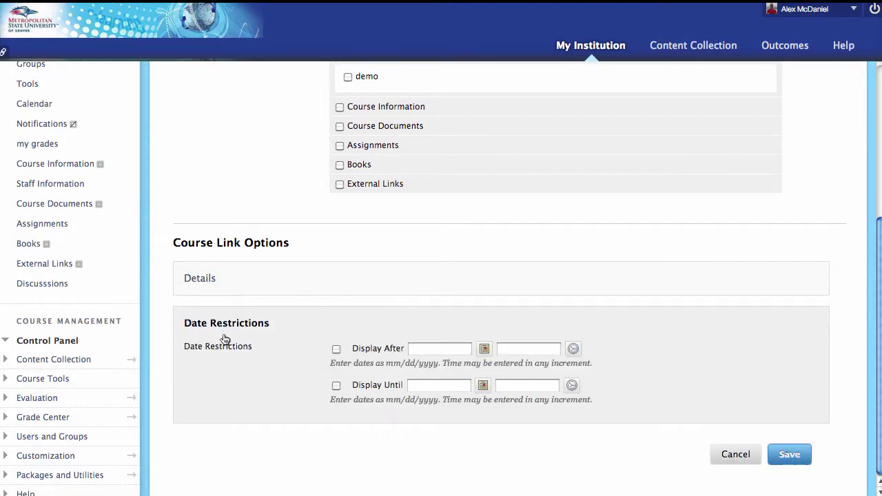
click(304, 321)
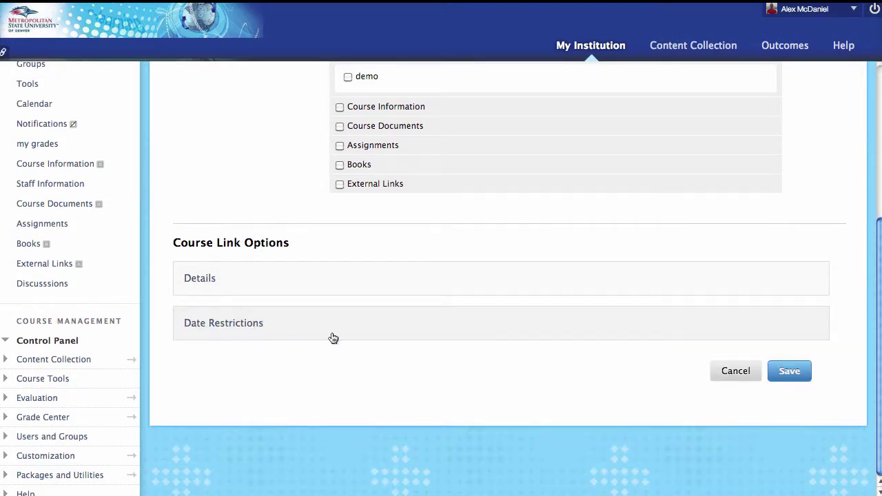
scroll(344, 276, up, 8)
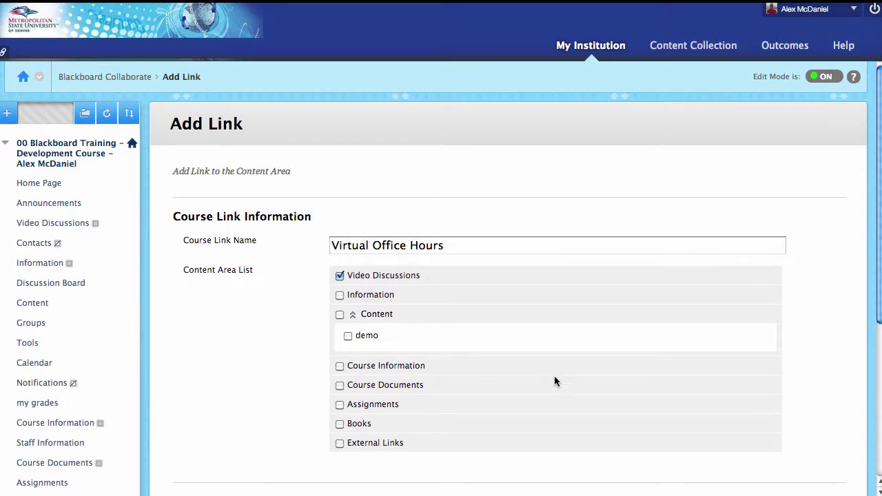
scroll(809, 391, down, 7)
click(799, 431)
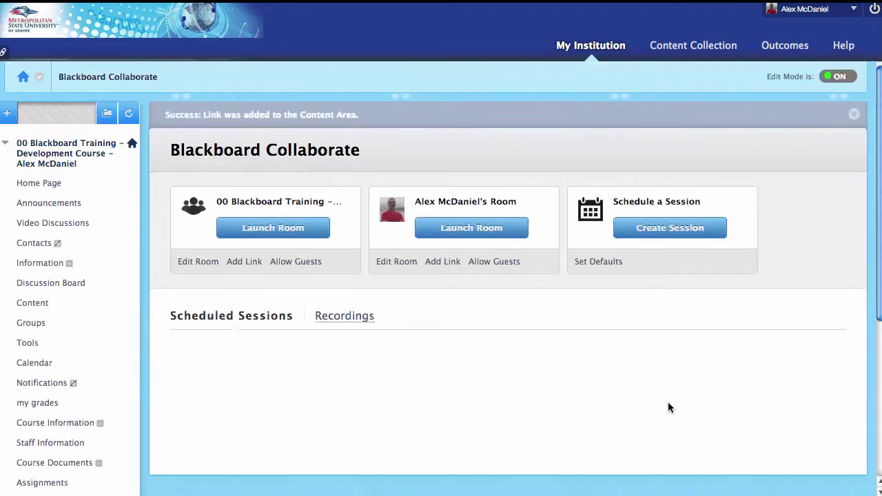
- Open the Virtual Office Hours link from Video Discussions and highlight its room heading
scroll(221, 307, down, 1)
scroll(218, 304, up, 1)
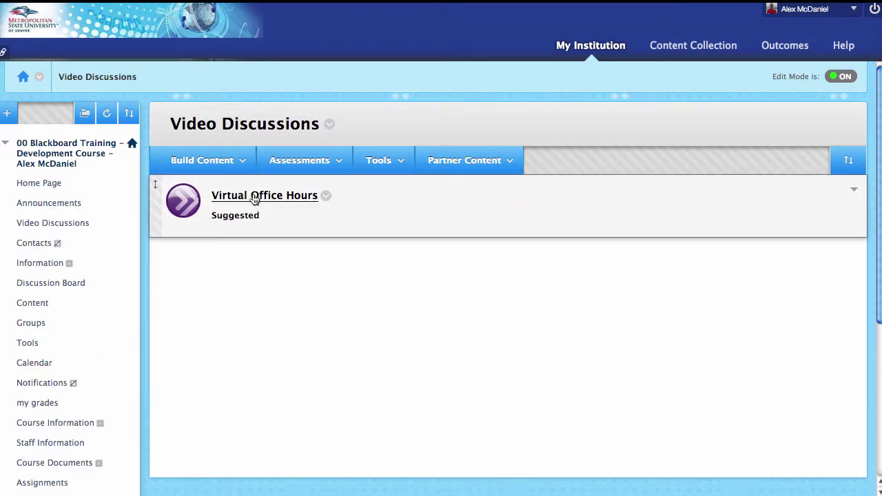
click(255, 199)
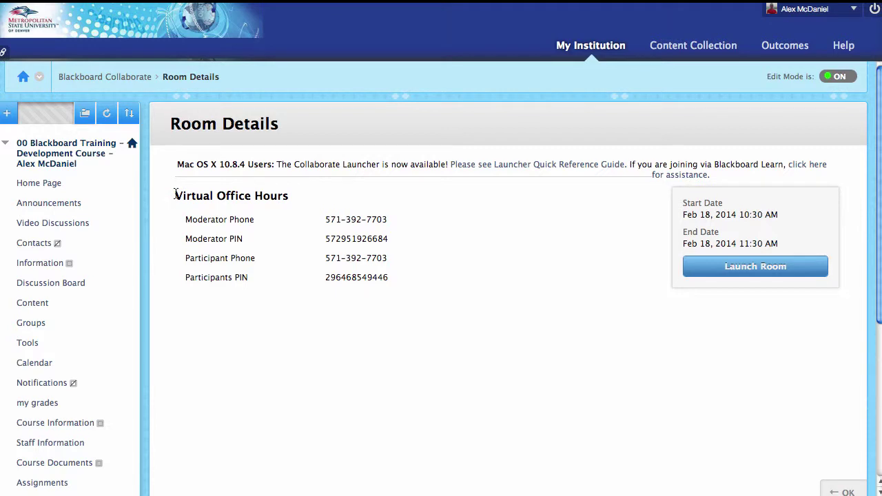
drag(176, 195, 342, 205)
click(441, 243)
drag(317, 261, 402, 260)
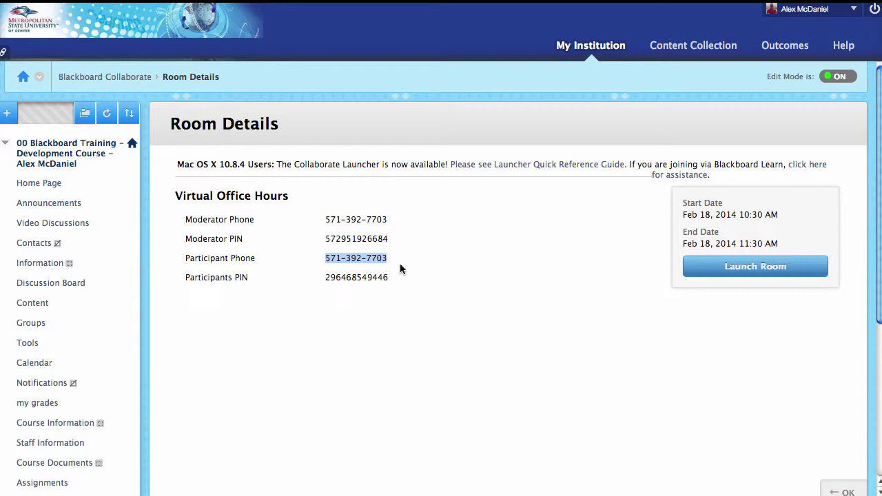
click(400, 259)
drag(396, 260, 319, 259)
click(301, 279)
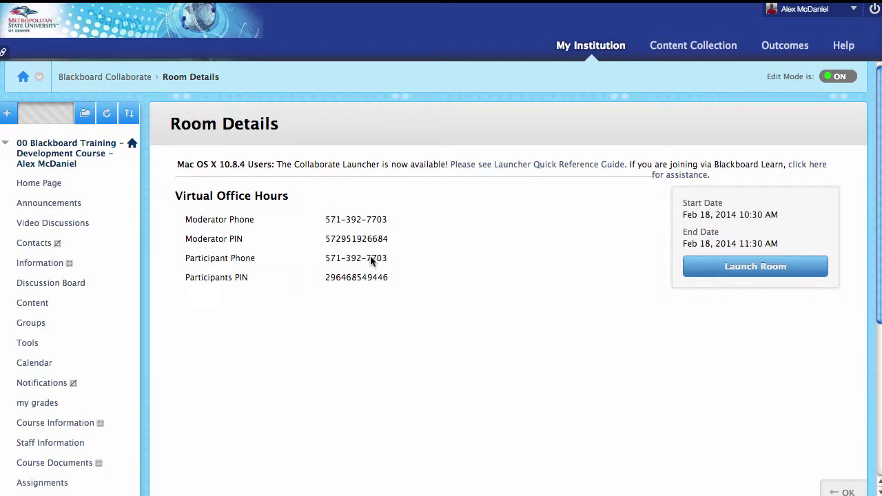
drag(235, 279, 400, 325)
click(433, 370)
drag(325, 219, 255, 220)
click(410, 220)
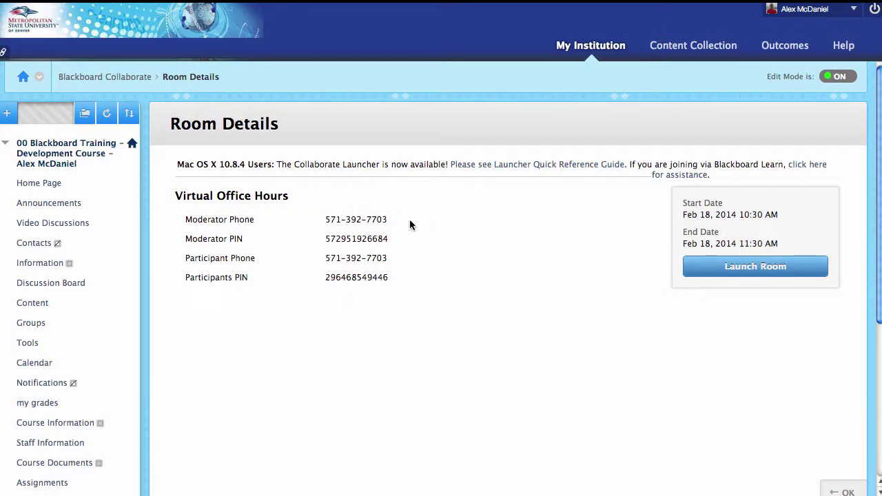